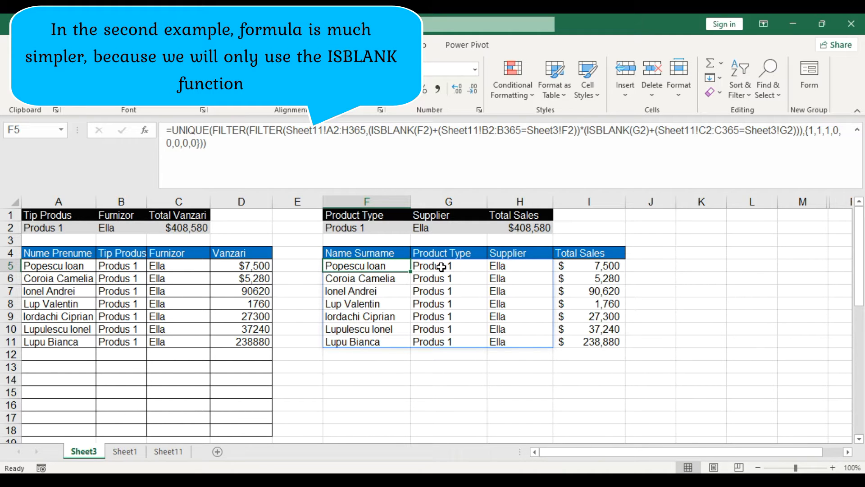
- Examine the existing formulas in the first result row of the Total Sales and Vanzari columns
{"action": "left_click", "coordinate": [607, 267]}
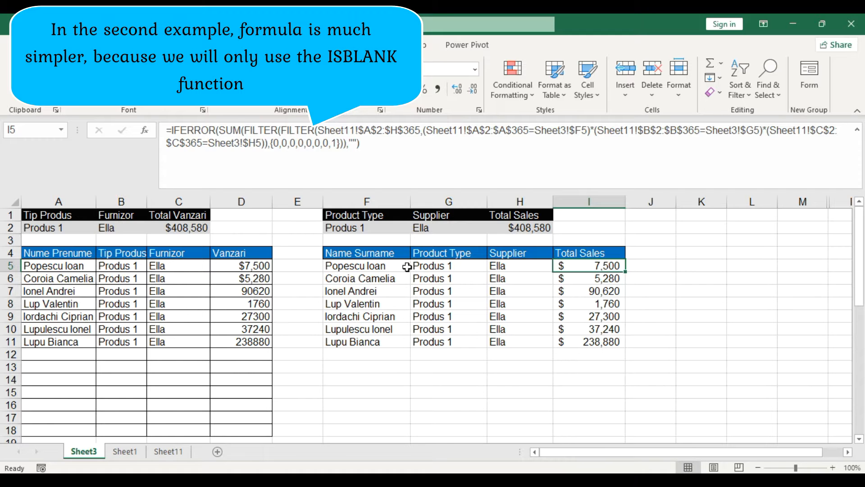
{"action": "left_click", "coordinate": [258, 265]}
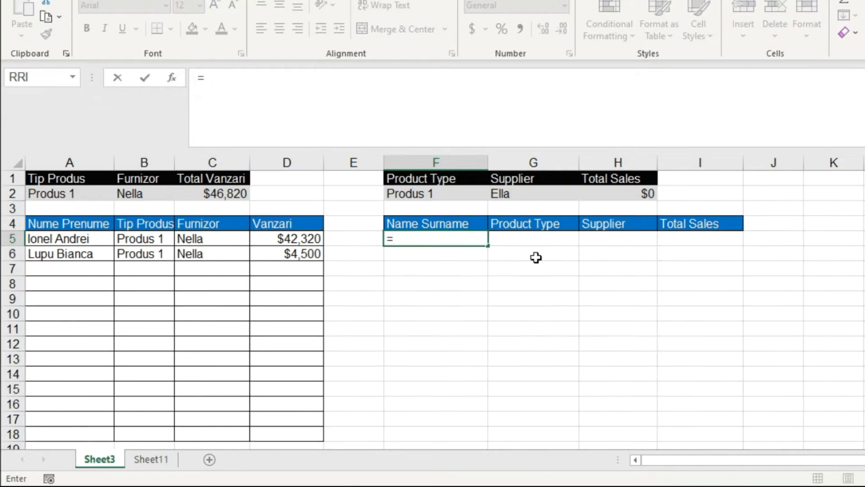
- Begin a FILTER formula in F5 of Sheet3 with the Sheet11 data without headers, A2:H365, as its array
{"action": "type", "text": "filt"}
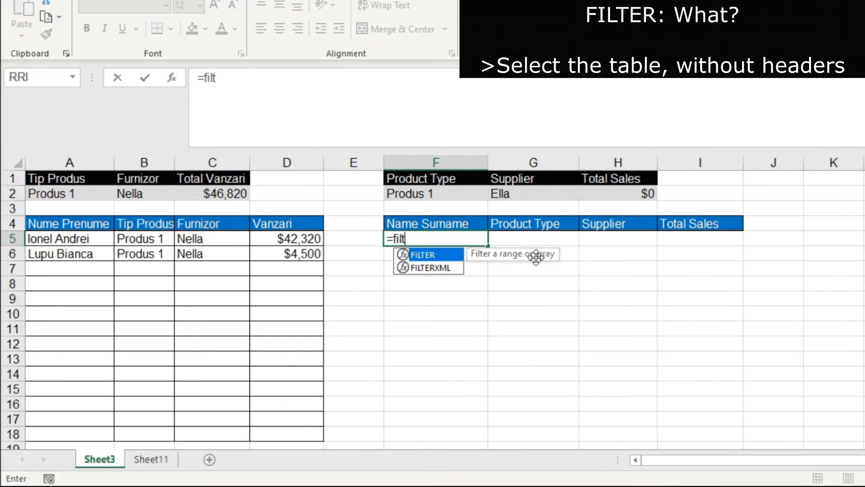
{"action": "double_click", "coordinate": [439, 255]}
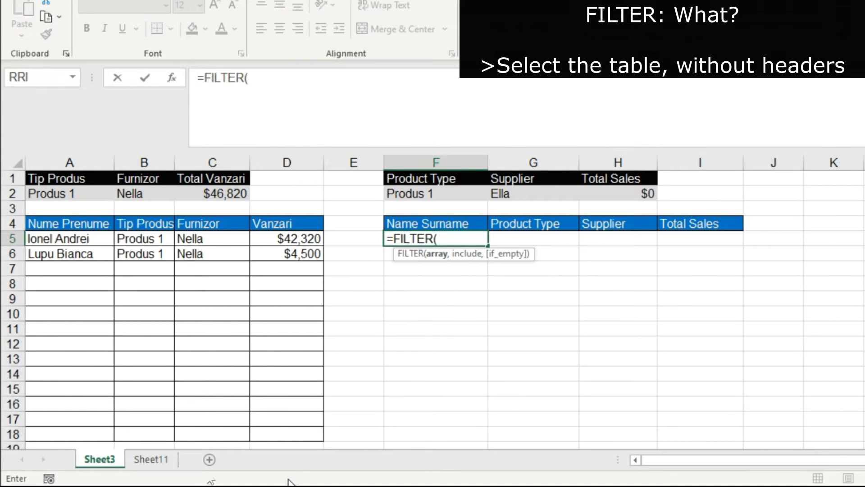
{"action": "left_click", "coordinate": [155, 460]}
{"action": "left_click", "coordinate": [86, 205]}
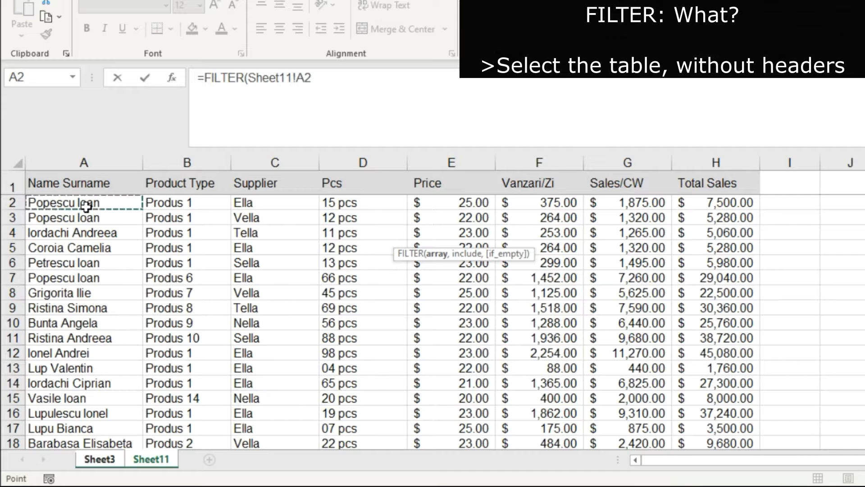
{"action": "key", "text": "ctrl+shift+Right"}
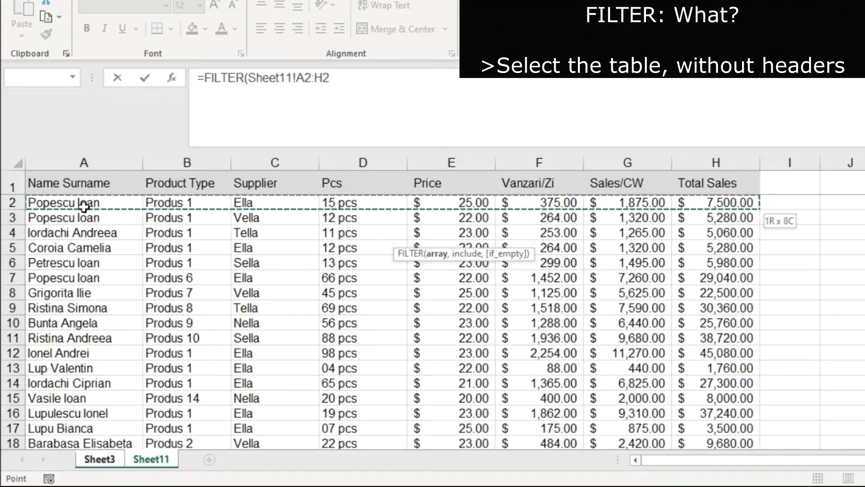
{"action": "key", "text": "ctrl+shift+Down"}
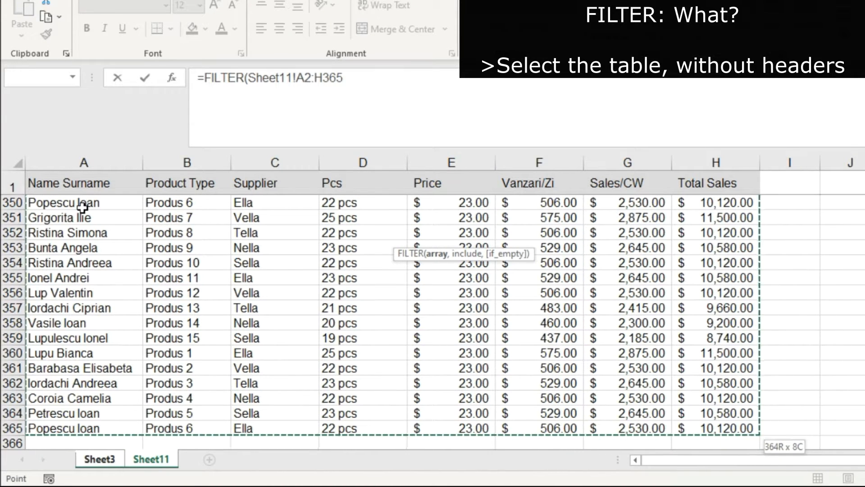
{"action": "left_click", "coordinate": [406, 75]}
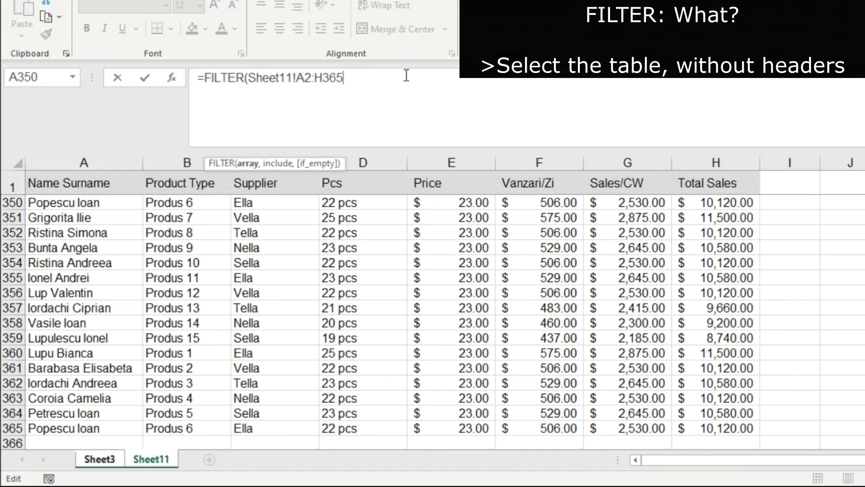
{"action": "type", "text": ","}
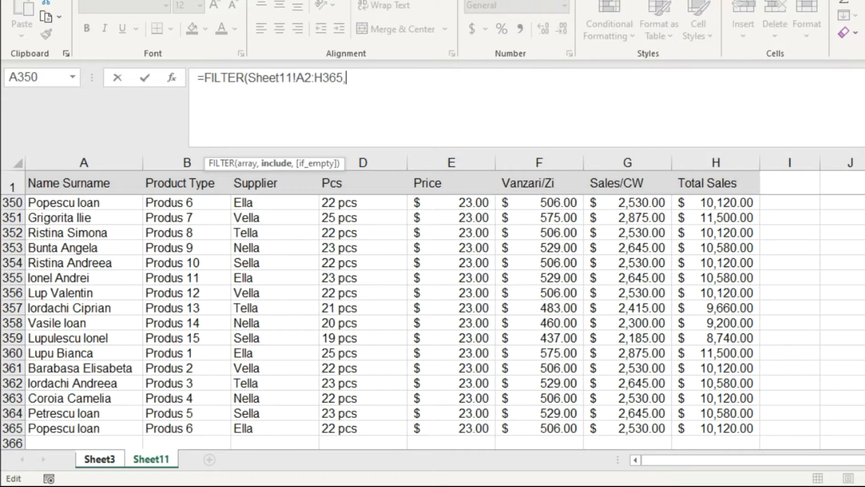
- Add the first FILTER criterion, matching the Product Type range Sheet11!B2:B365 to cell F2 on Sheet3
{"action": "scroll", "coordinate": [433, 322], "scroll_direction": "up", "scroll_amount": 20}
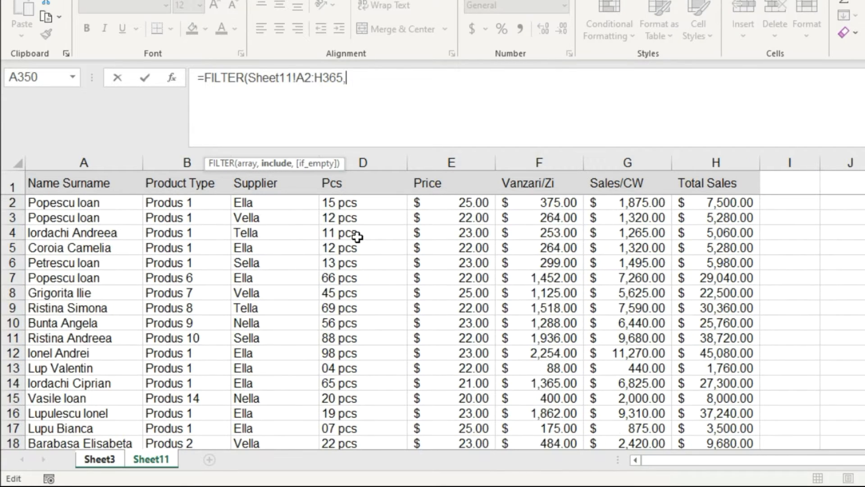
{"action": "left_click", "coordinate": [199, 198]}
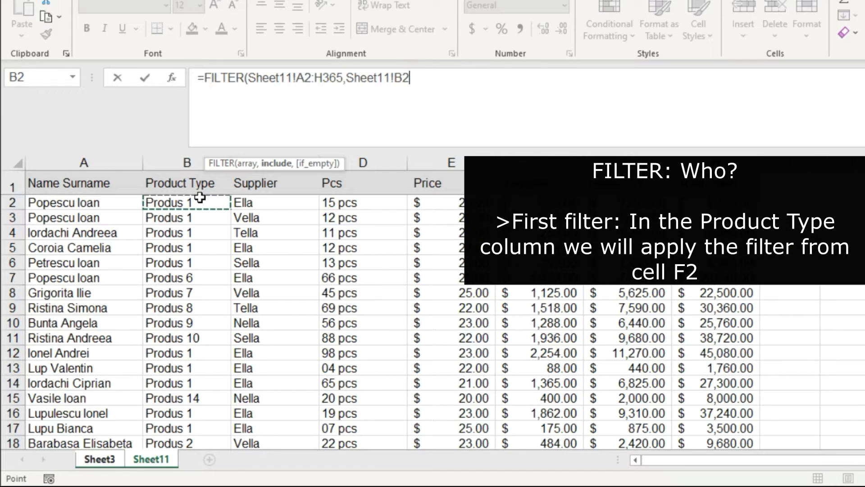
{"action": "key", "text": "ctrl+shift+Down"}
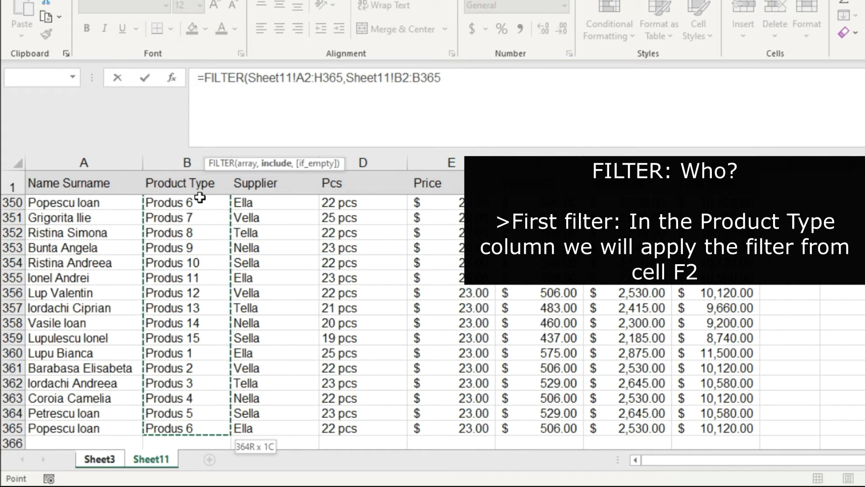
{"action": "type", "text": "="}
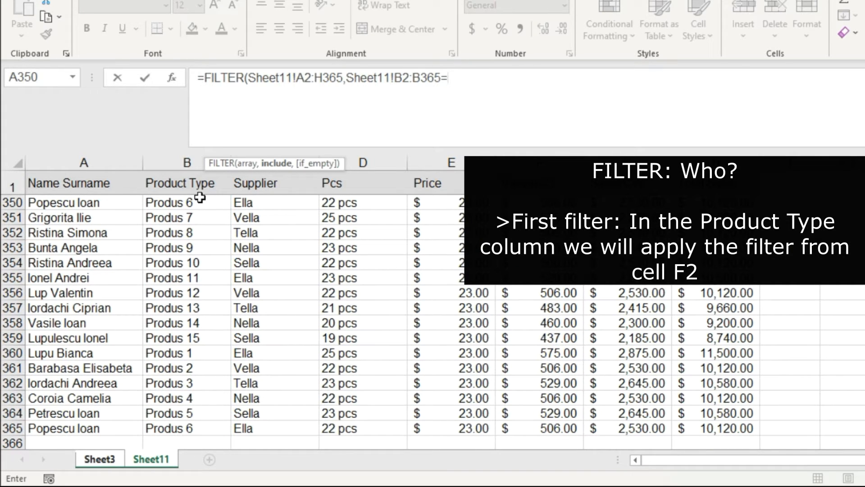
{"action": "left_click", "coordinate": [98, 460]}
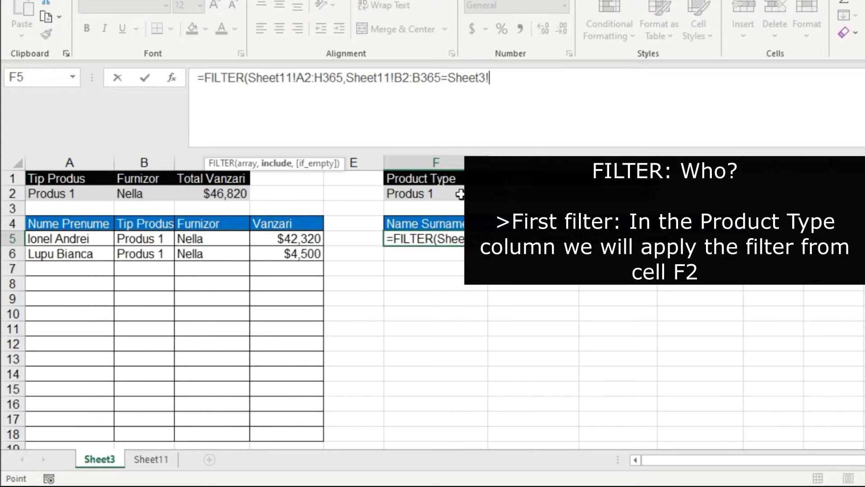
{"action": "left_click", "coordinate": [460, 194]}
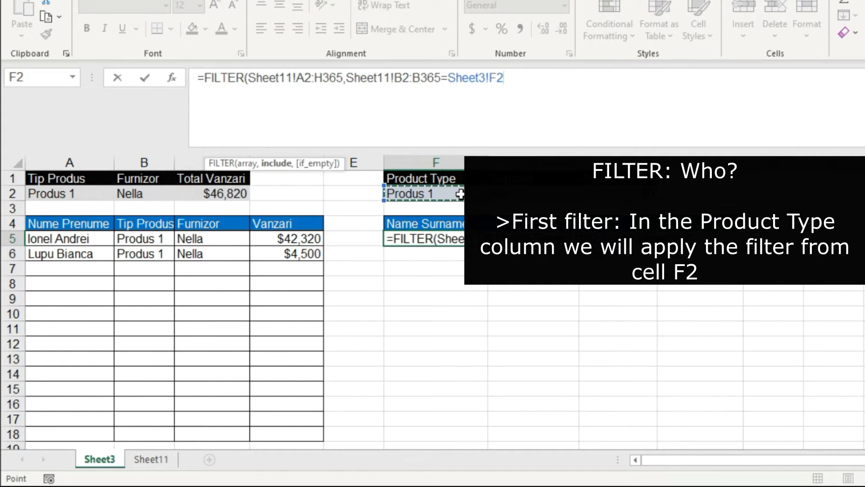
- Enclose the Product Type criterion in parentheses and append *( to the formula for a second criterion
{"action": "left_click", "coordinate": [347, 77]}
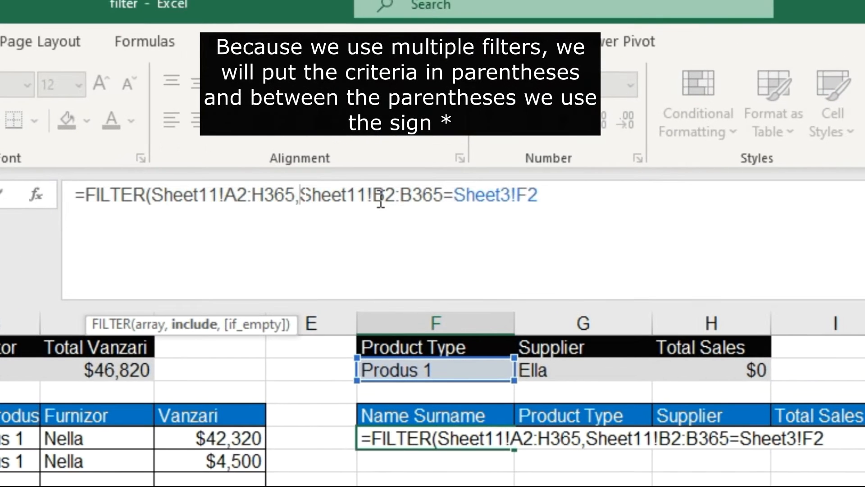
{"action": "type", "text": "("}
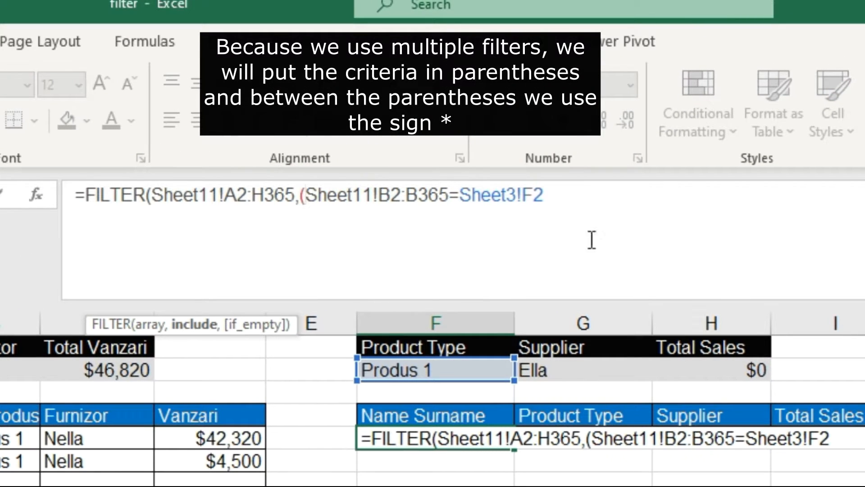
{"action": "left_click", "coordinate": [629, 209]}
{"action": "type", "text": ")*("}
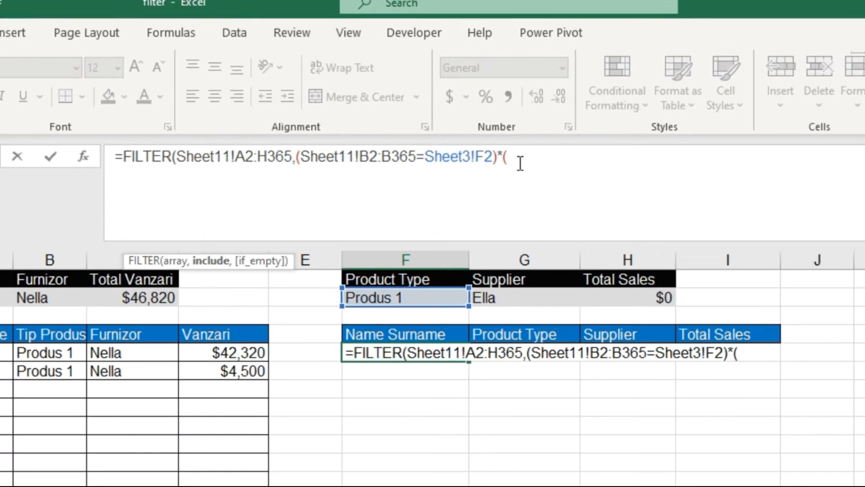
- Add the second criterion, matching the Supplier range Sheet11!C2:C365 to Sheet3!G2, then close and enter the FILTER formula
{"action": "left_click", "coordinate": [116, 463]}
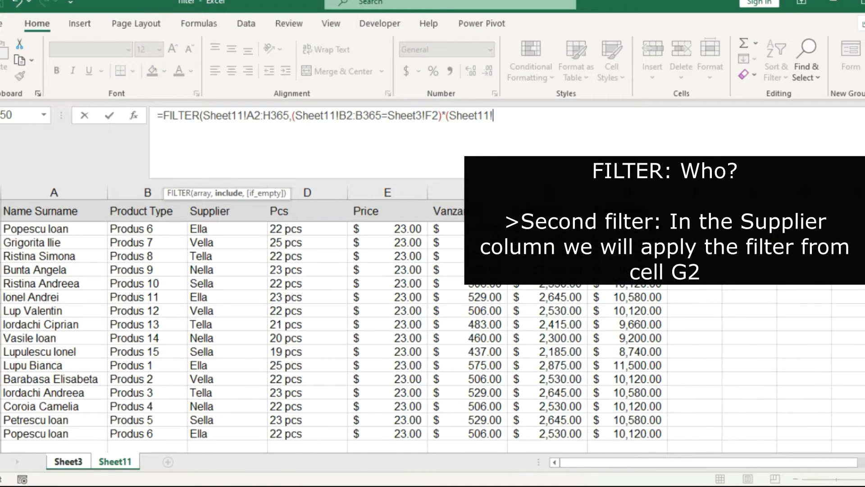
{"action": "scroll", "coordinate": [276, 205], "scroll_direction": "up", "scroll_amount": 10}
{"action": "left_click", "coordinate": [255, 226]}
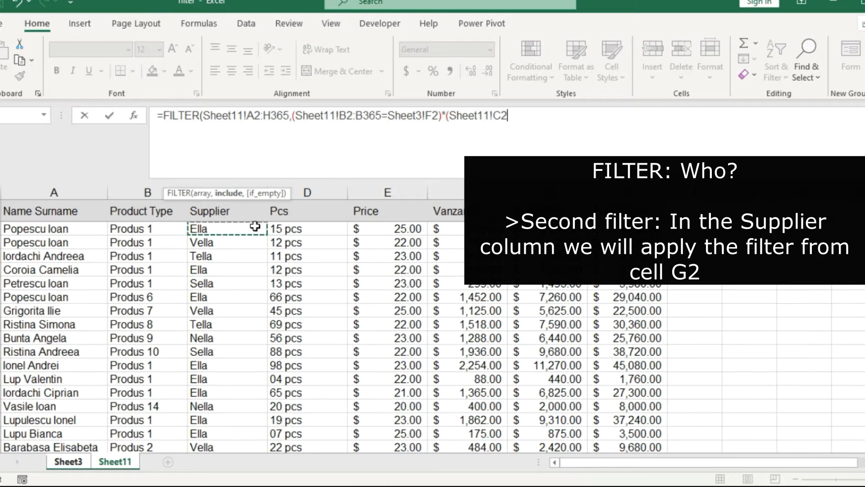
{"action": "key", "text": "ctrl+shift+Down"}
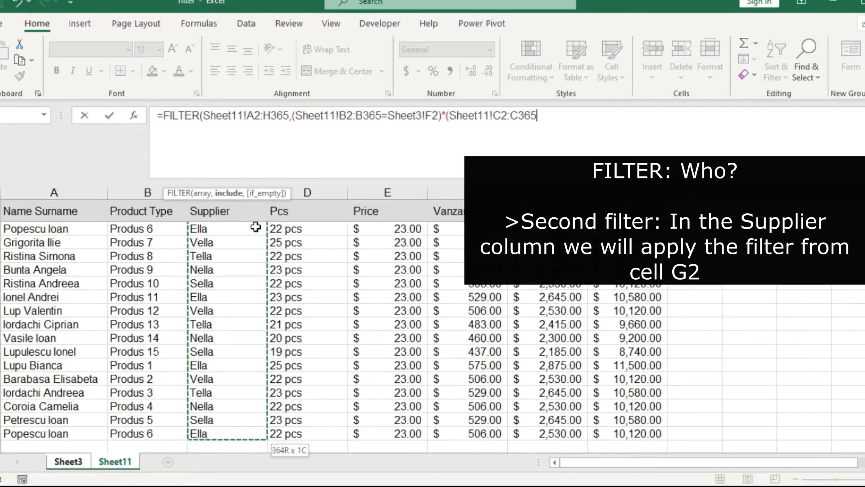
{"action": "type", "text": "="}
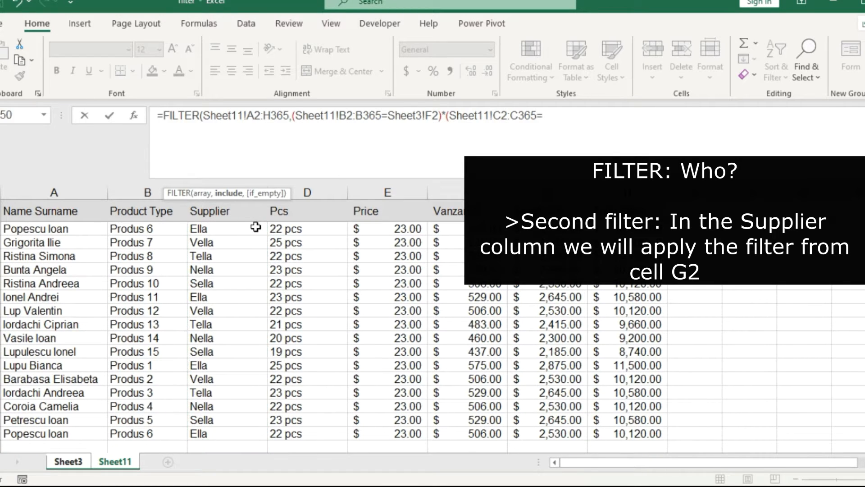
{"action": "left_click", "coordinate": [61, 462]}
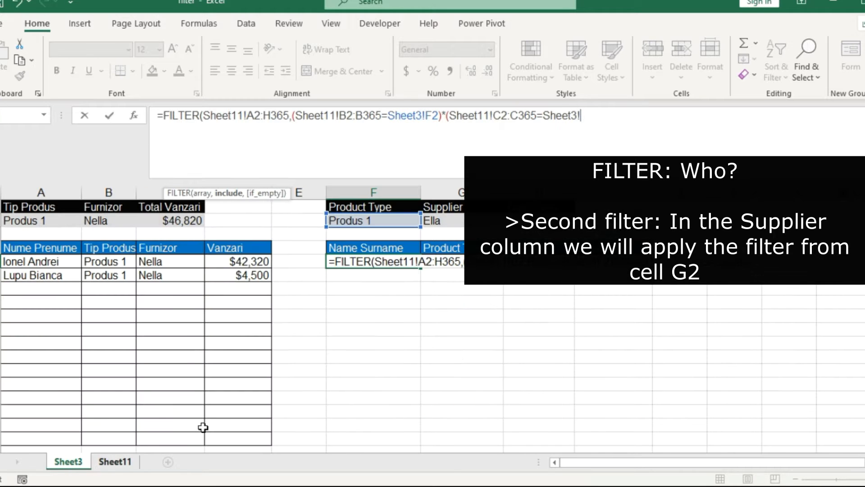
{"action": "left_click", "coordinate": [478, 221]}
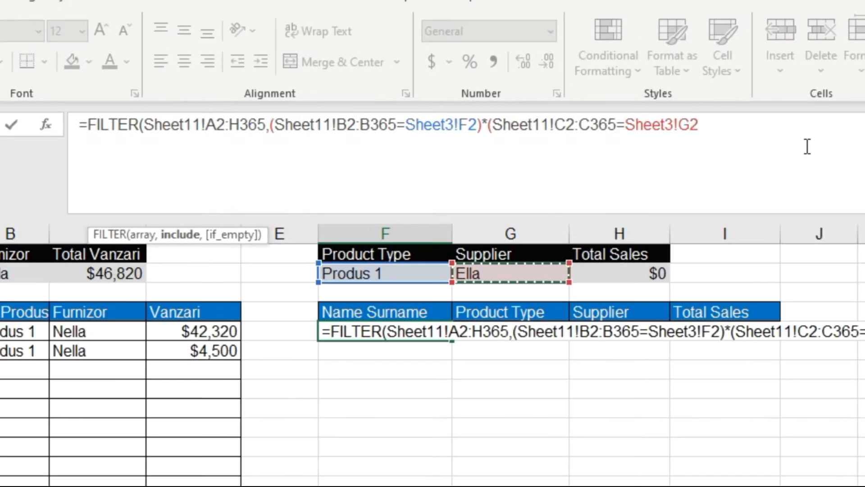
{"action": "type", "text": ")"}
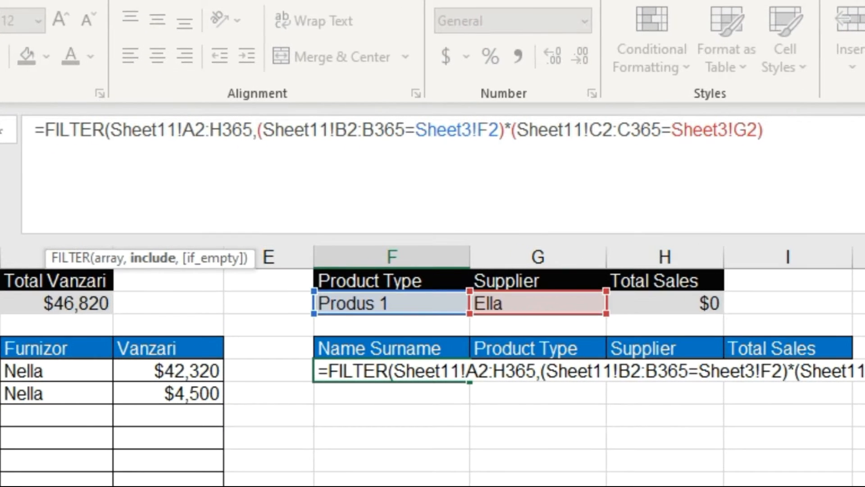
{"action": "type", "text": ")"}
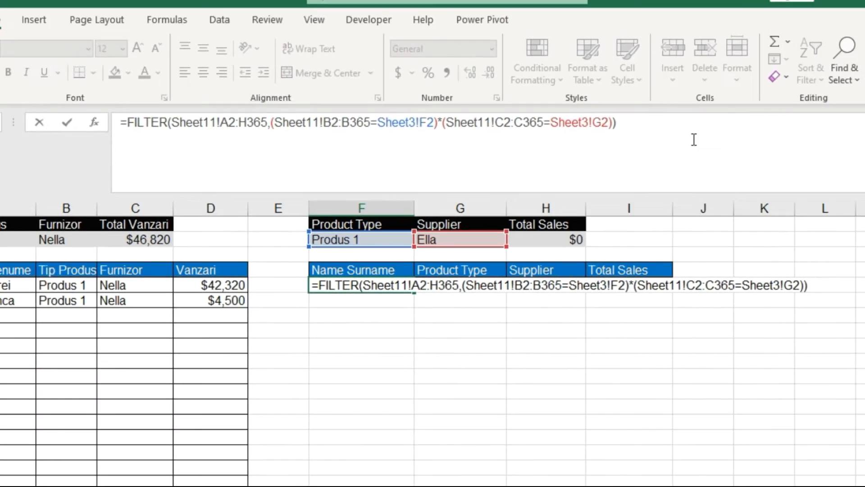
{"action": "key", "text": "Return"}
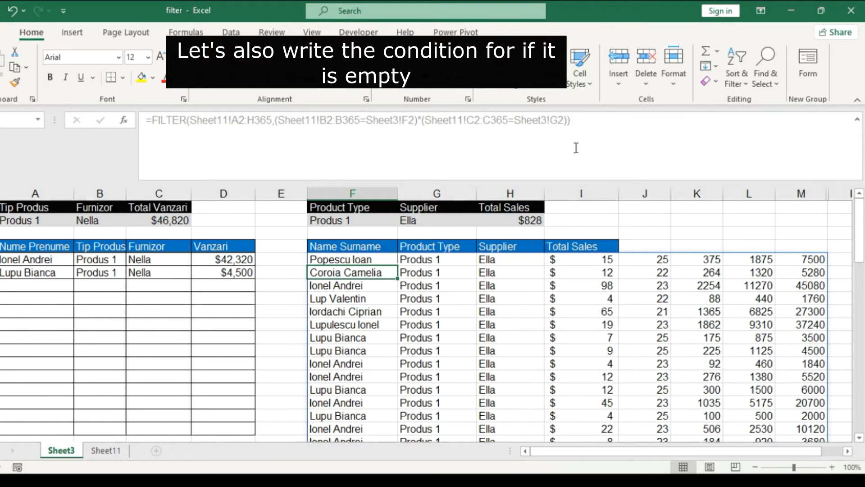
- Extend the FILTER formula in F5 with the if_empty argument "No filter" and enter it
{"action": "left_click", "coordinate": [353, 259]}
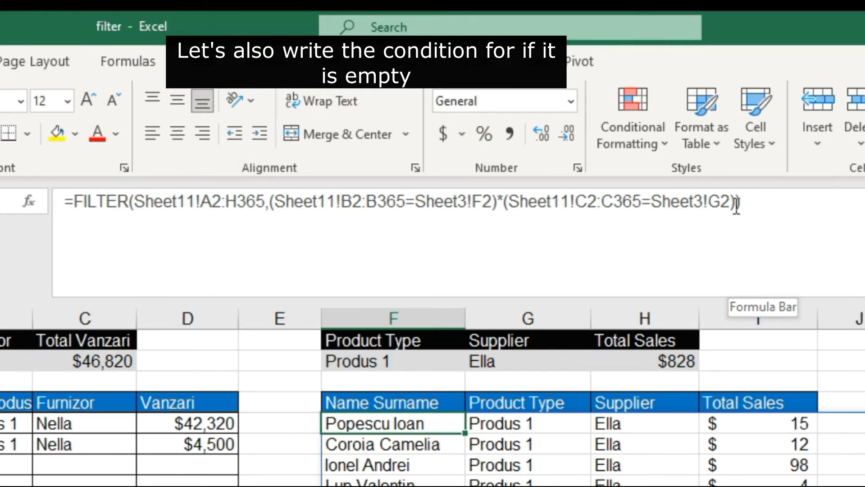
{"action": "left_click", "coordinate": [737, 205]}
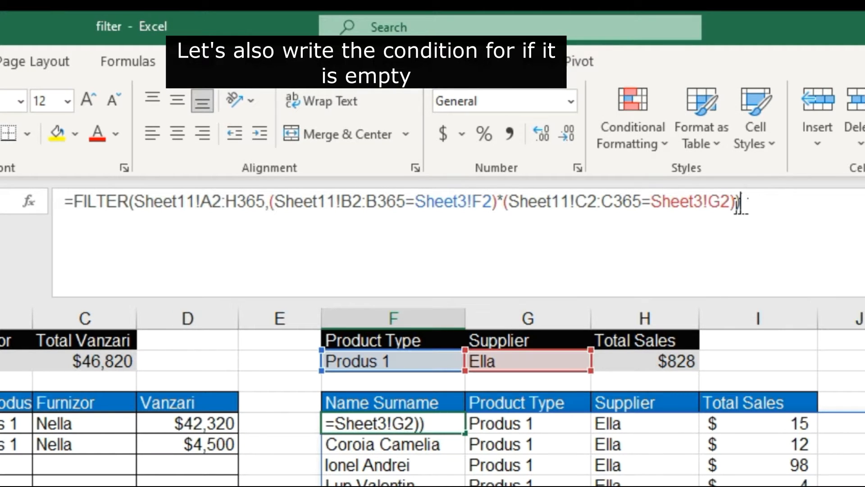
{"action": "key", "text": "BackSpace"}
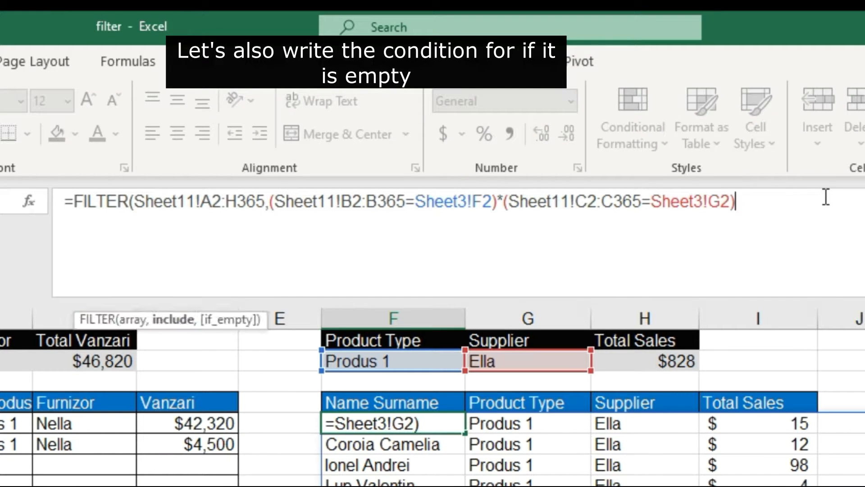
{"action": "type", "text": ","}
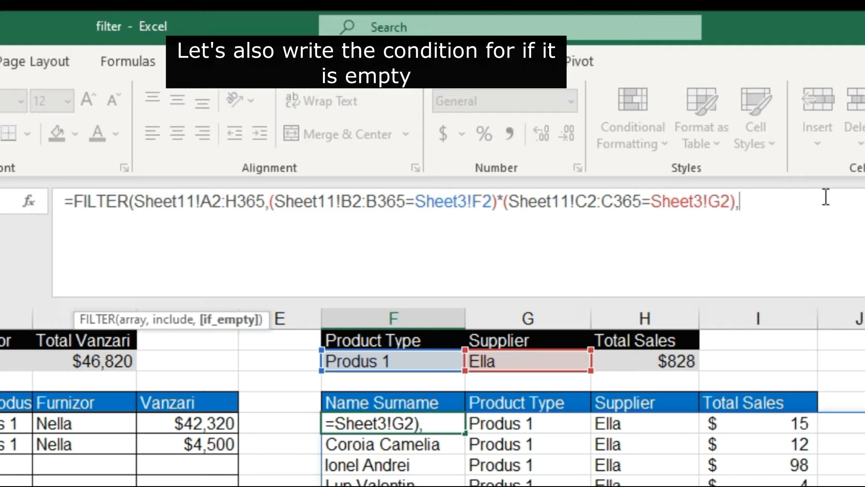
{"action": "type", "text": "\"No"}
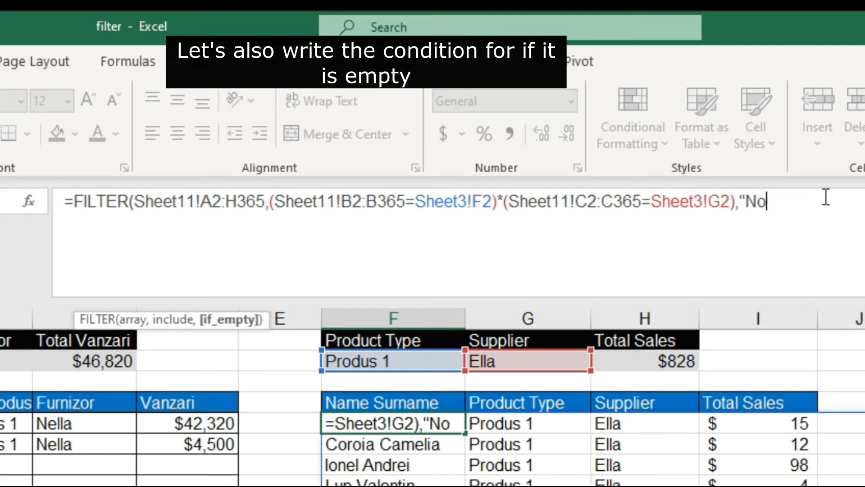
{"action": "type", "text": " filter\""}
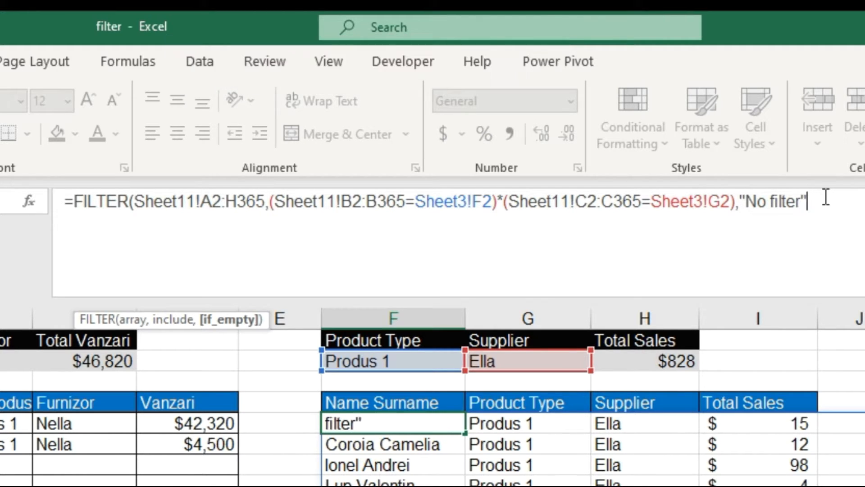
{"action": "type", "text": ")"}
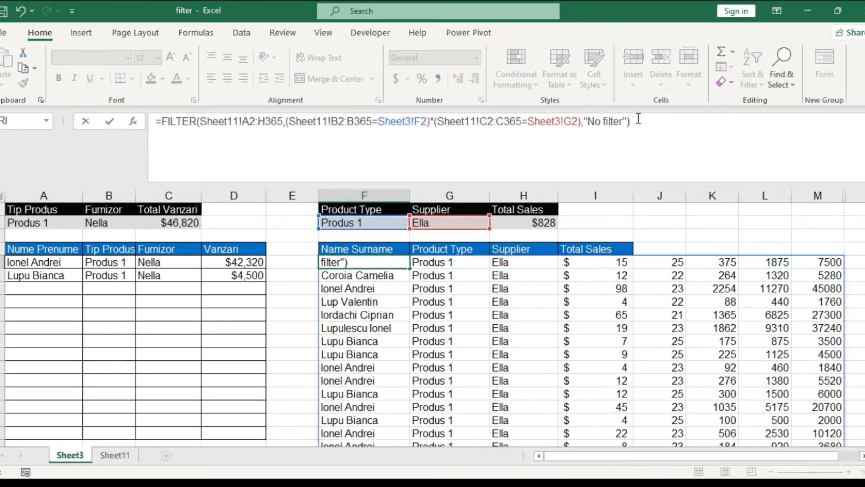
{"action": "key", "text": "Return"}
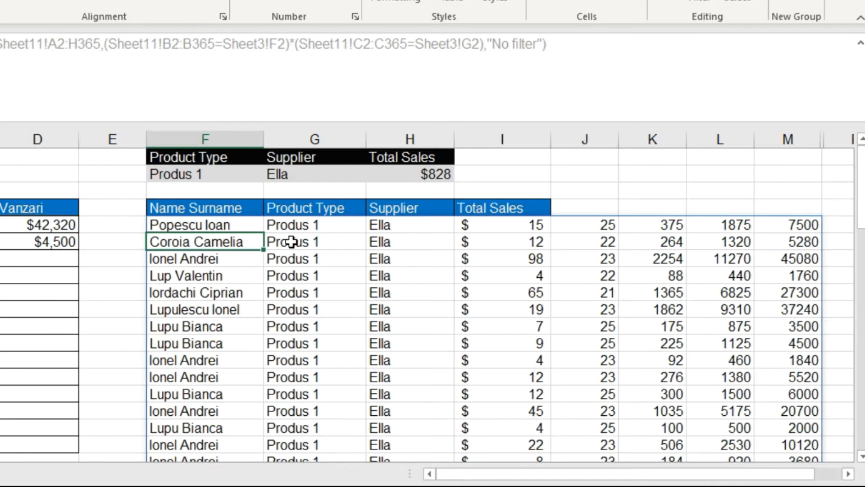
- Clear the Supplier cell G2 and the Product Type cell F2 to test the FILTER formula with empty criteria
{"action": "left_click", "coordinate": [302, 176]}
{"action": "key", "text": "Delete"}
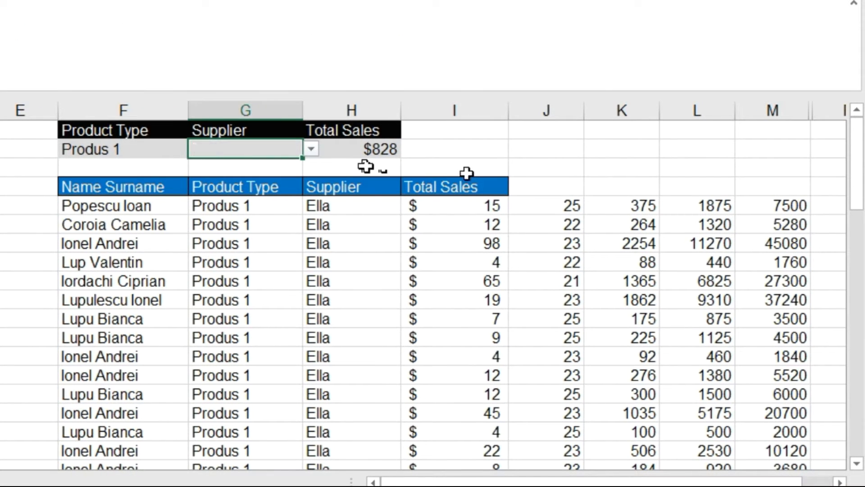
{"action": "left_click", "coordinate": [550, 176]}
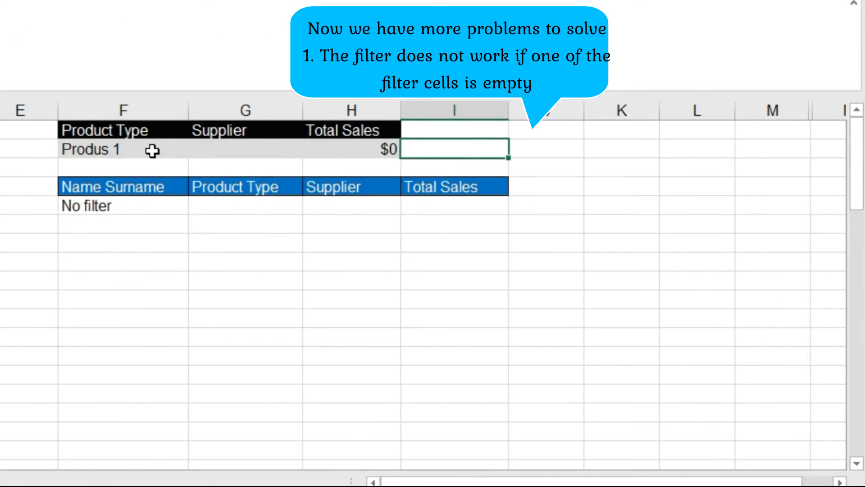
{"action": "left_click", "coordinate": [153, 150]}
{"action": "key", "text": "BackSpace"}
{"action": "left_click", "coordinate": [141, 257]}
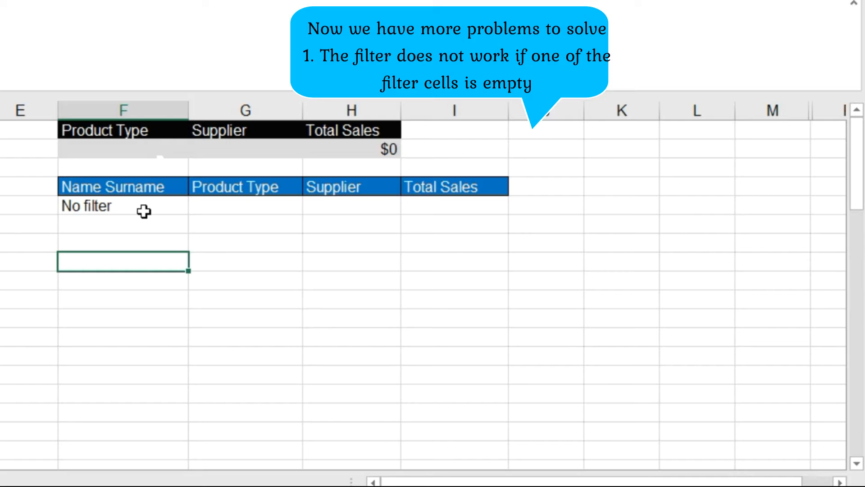
- Choose Produs 1 as the Product Type in F2 and Nella as the Supplier in G2
{"action": "left_click", "coordinate": [158, 149]}
{"action": "left_click", "coordinate": [197, 149]}
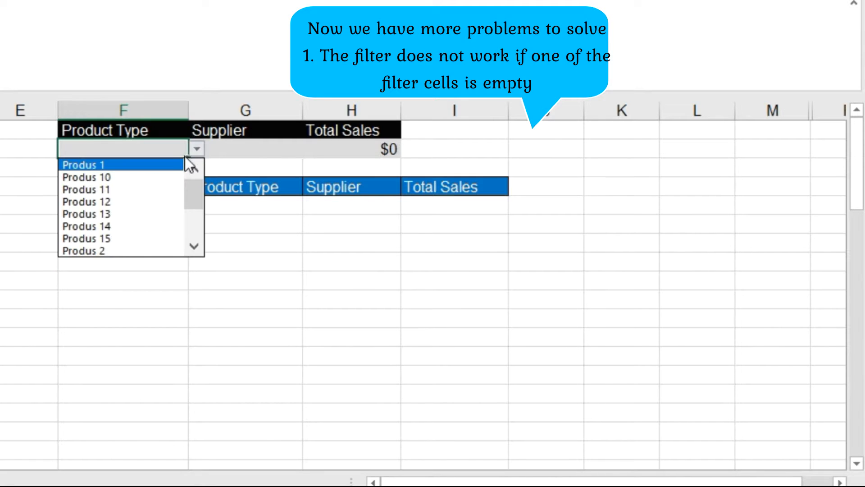
{"action": "left_click", "coordinate": [179, 165]}
{"action": "left_click", "coordinate": [228, 149]}
{"action": "left_click", "coordinate": [309, 151]}
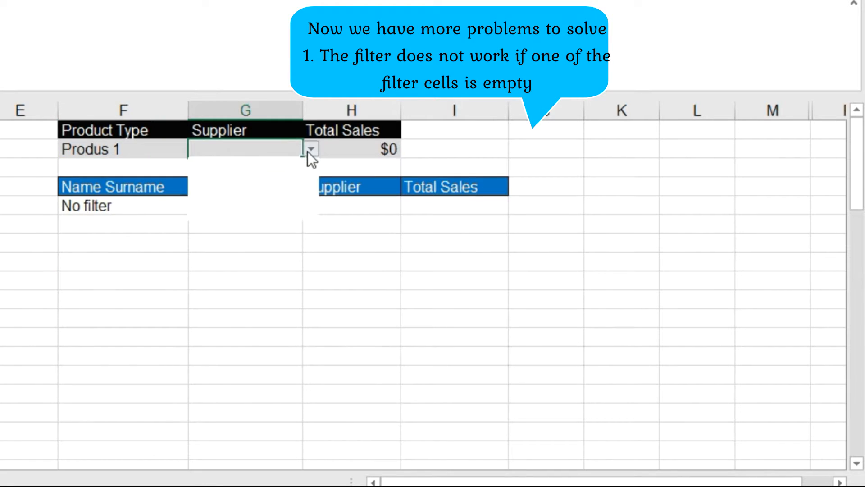
{"action": "left_click", "coordinate": [288, 180]}
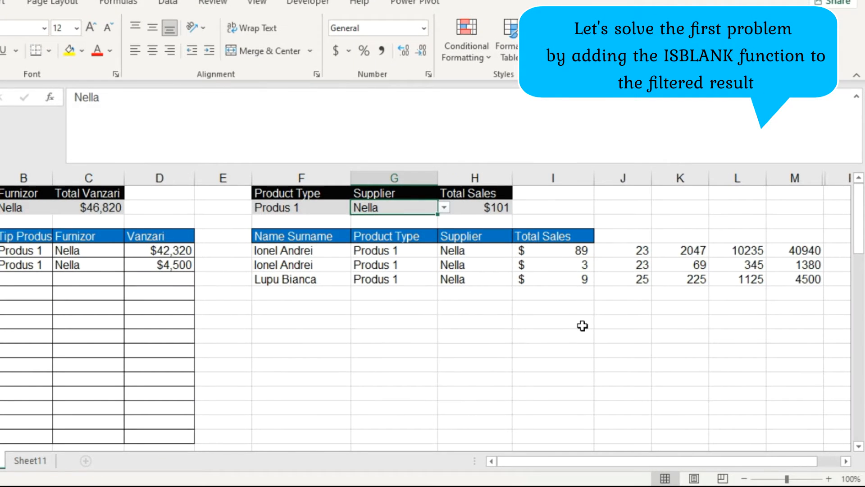
- Clear the Supplier criterion in G2, leaving only the Product Type criterion filled in
{"action": "key", "text": "BackSpace"}
{"action": "left_click", "coordinate": [363, 321]}
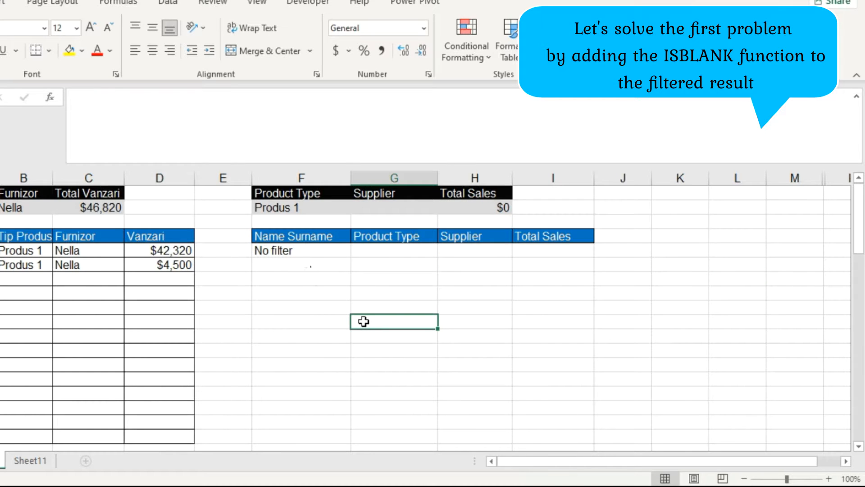
- Insert (ISBLANK(F2)+ before the Product Type criterion of the FILTER formula in F5 and close its bracket before the * sign
{"action": "left_click", "coordinate": [280, 251]}
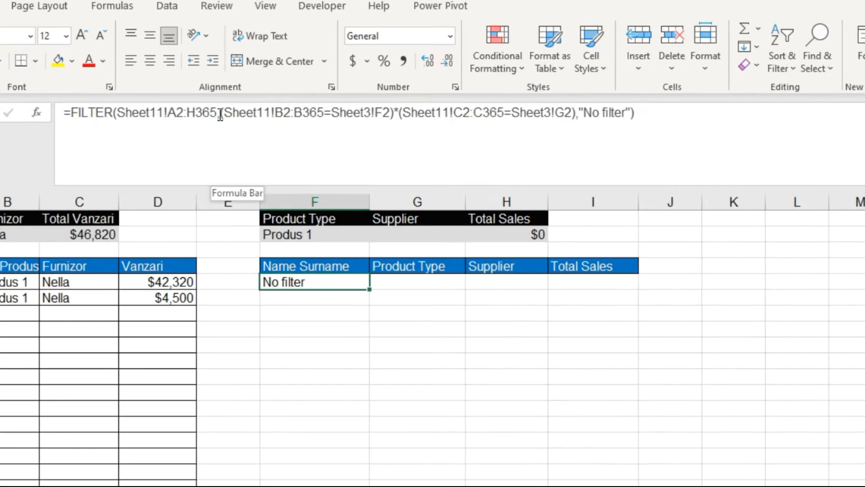
{"action": "left_click", "coordinate": [221, 97]}
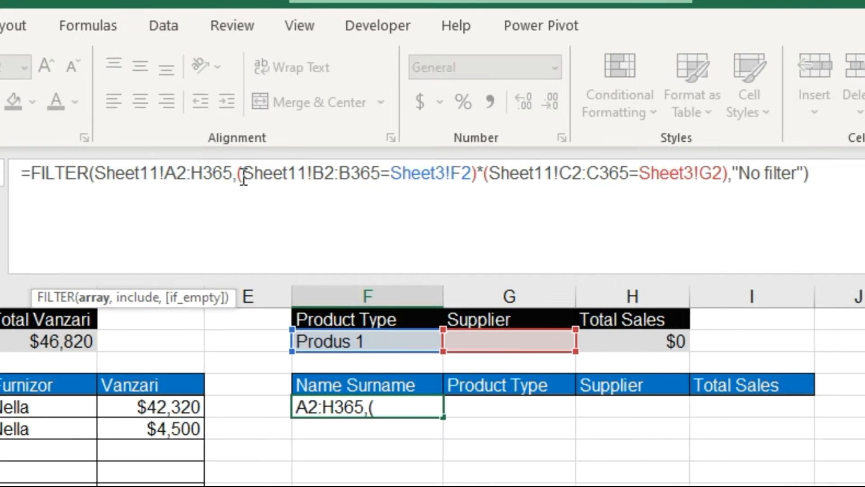
{"action": "left_click", "coordinate": [235, 147]}
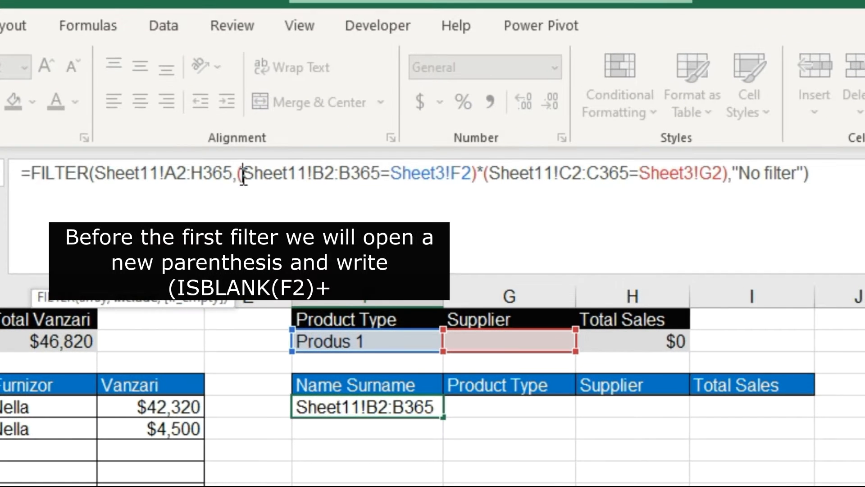
{"action": "left_click", "coordinate": [240, 178]}
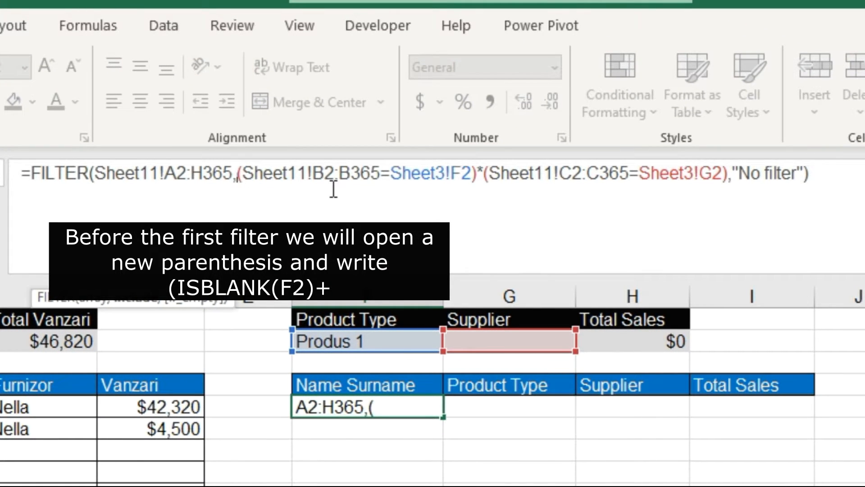
{"action": "type", "text": "("}
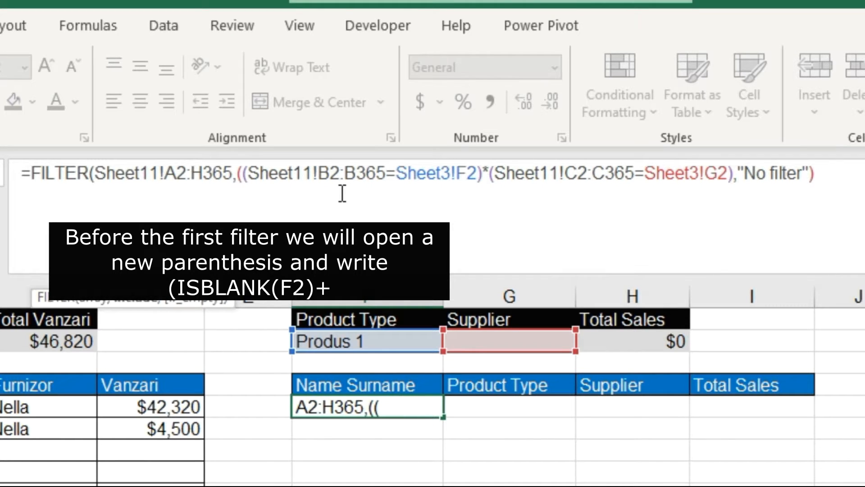
{"action": "type", "text": "isbl"}
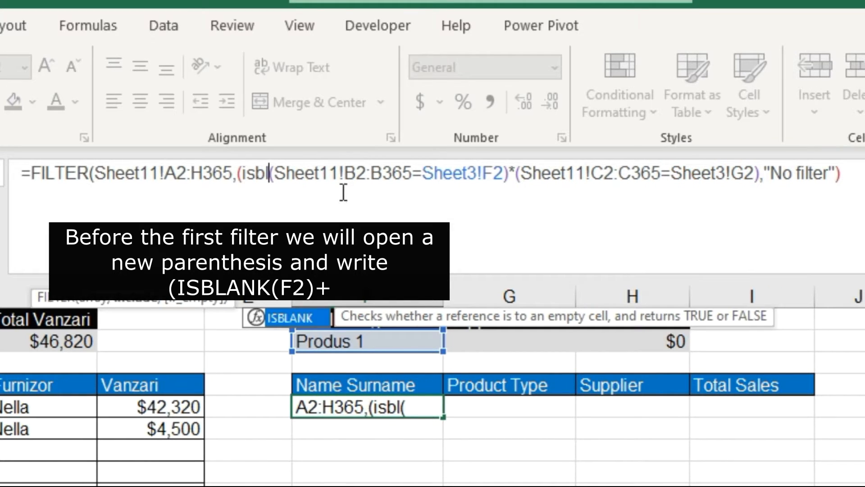
{"action": "double_click", "coordinate": [285, 314]}
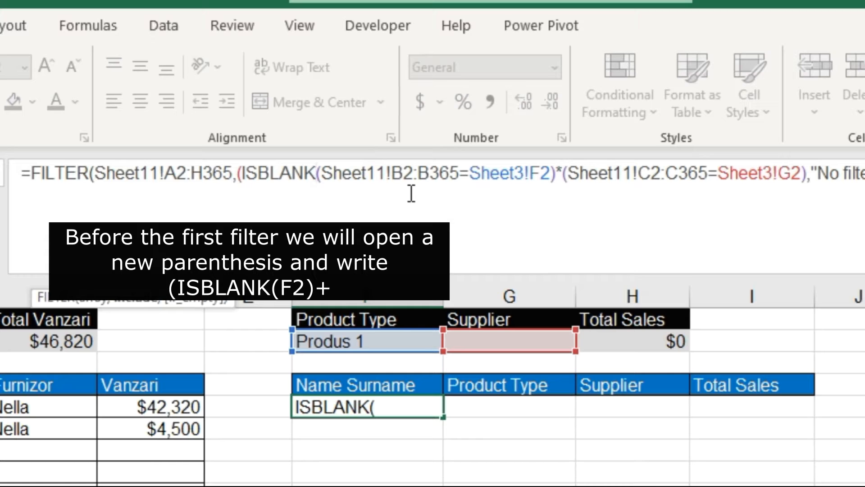
{"action": "type", "text": "("}
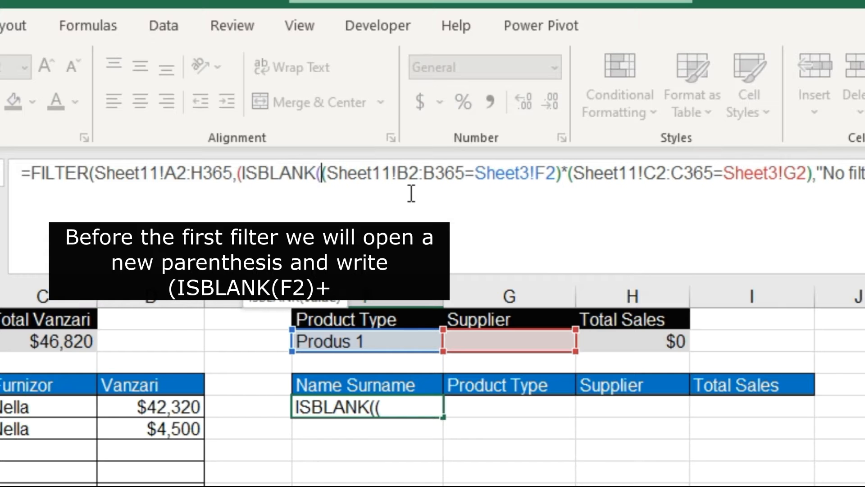
{"action": "left_click", "coordinate": [394, 339]}
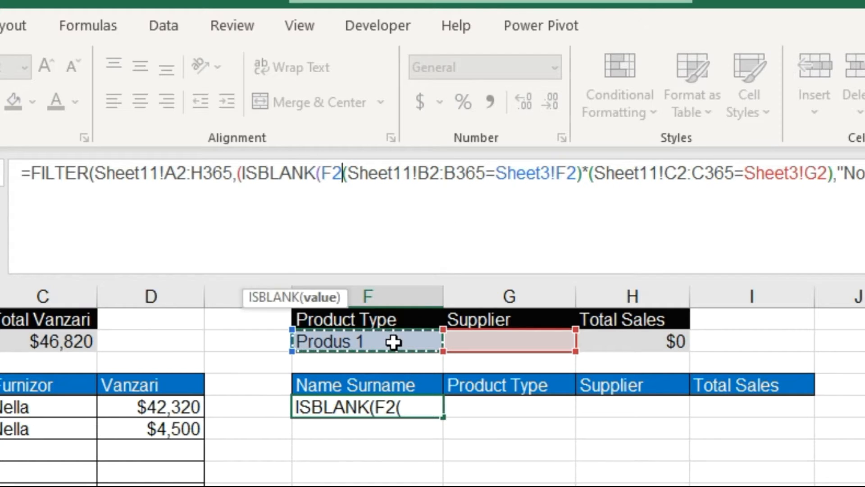
{"action": "type", "text": ")+"}
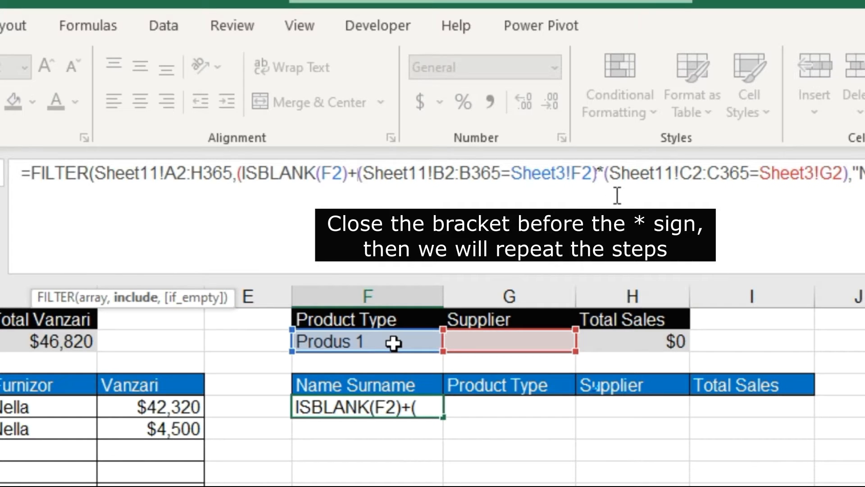
{"action": "left_click", "coordinate": [600, 173]}
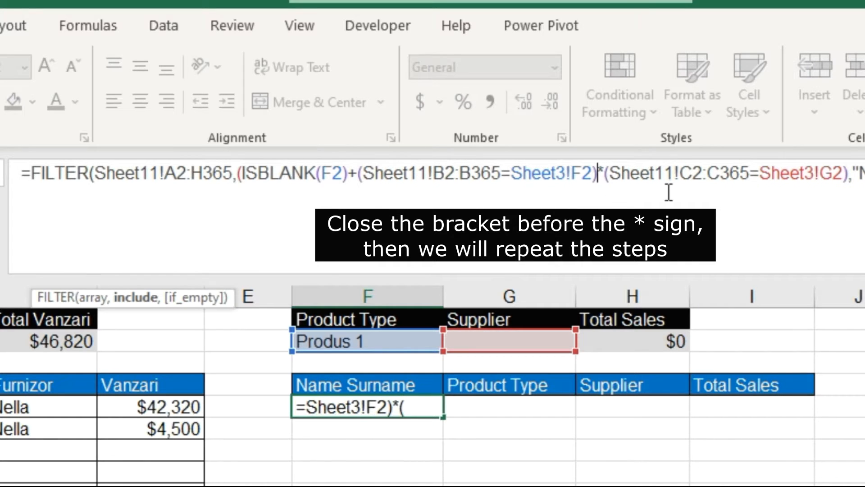
{"action": "type", "text": ")"}
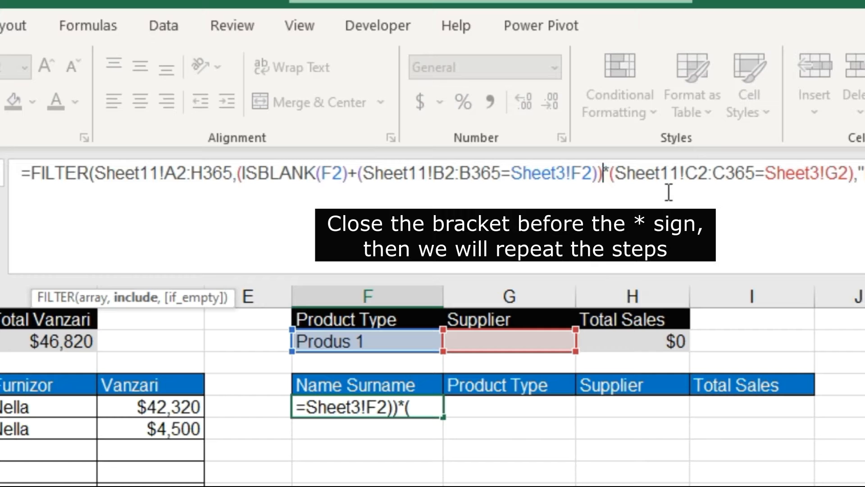
- Open a new parenthesis after the * sign and insert ISBLANK(G2) before the Supplier criterion
{"action": "left_click", "coordinate": [609, 175]}
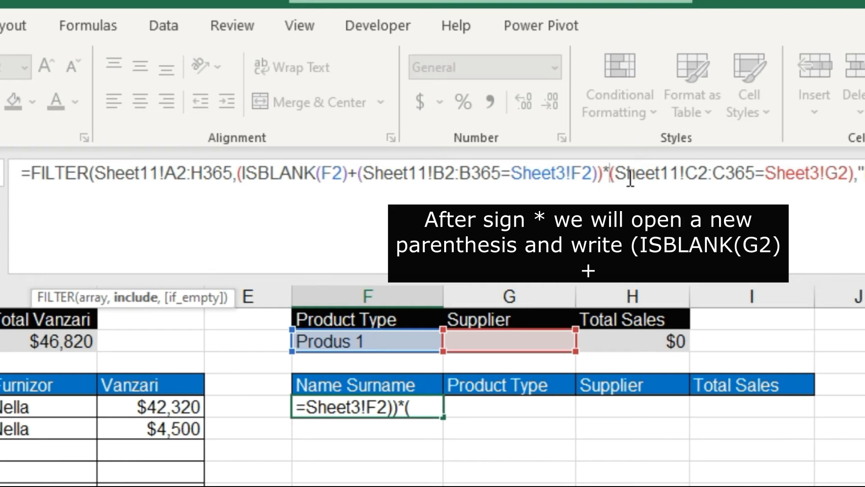
{"action": "type", "text": "(is("}
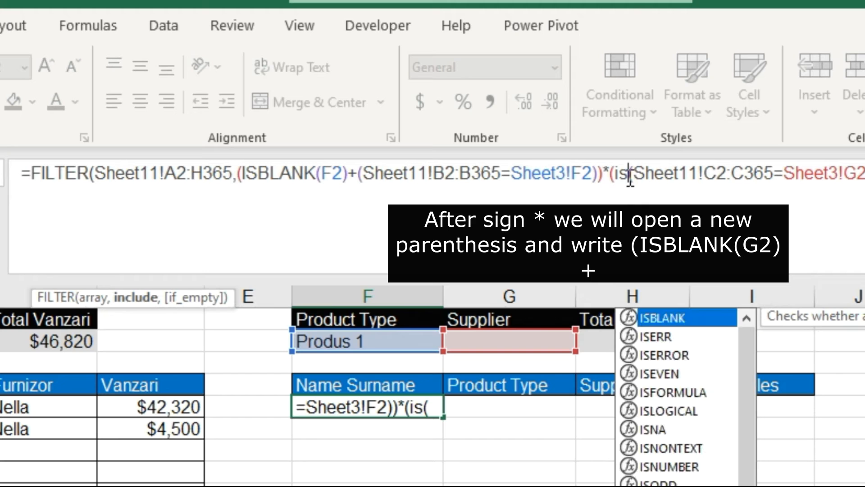
{"action": "double_click", "coordinate": [684, 315]}
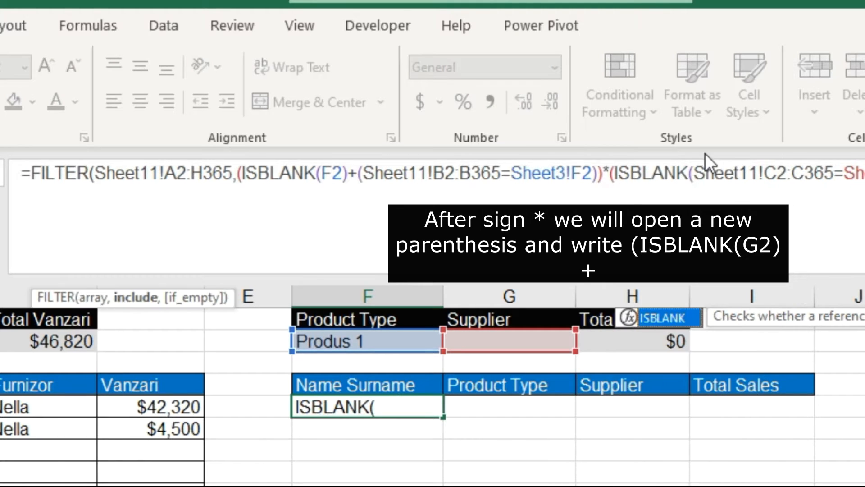
{"action": "left_click", "coordinate": [691, 177]}
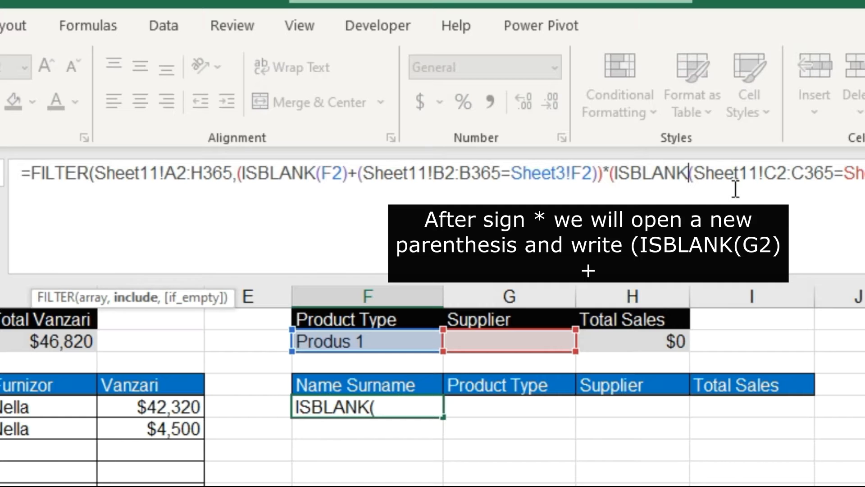
{"action": "type", "text": "("}
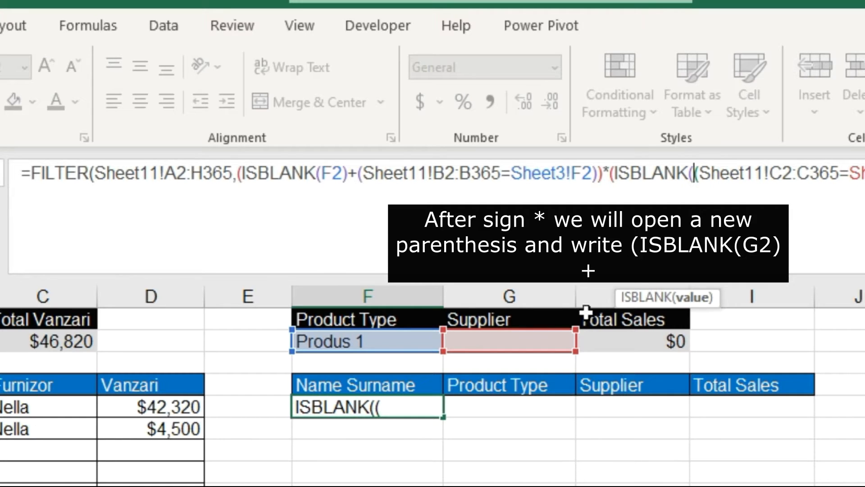
{"action": "left_click", "coordinate": [521, 339]}
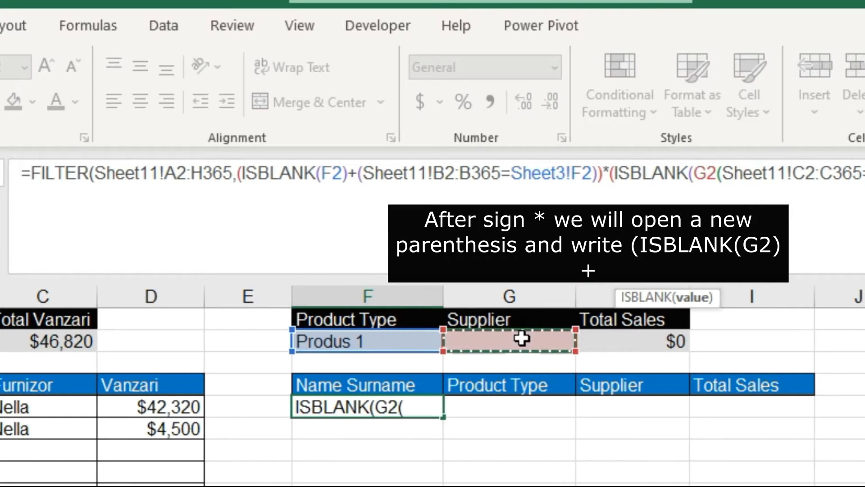
{"action": "type", "text": ")"}
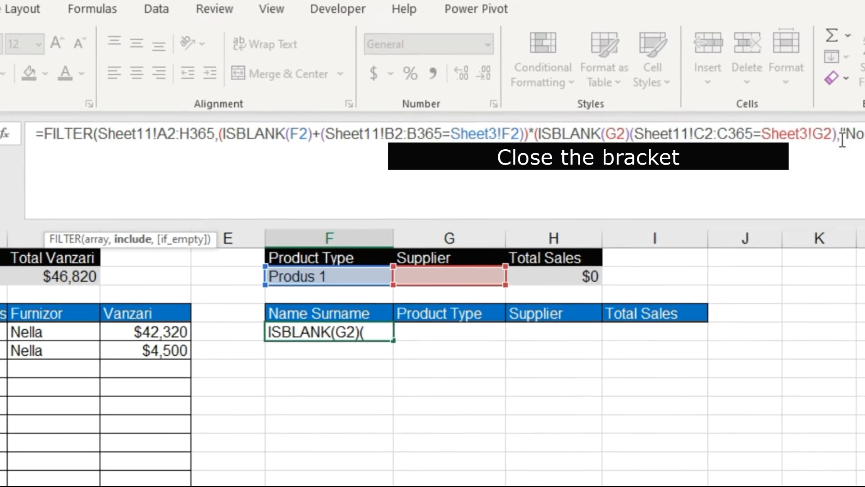
- Close the bracket after the Supplier criterion, add + between ISBLANK(G2) and that criterion, and enter the formula
{"action": "left_click", "coordinate": [838, 136]}
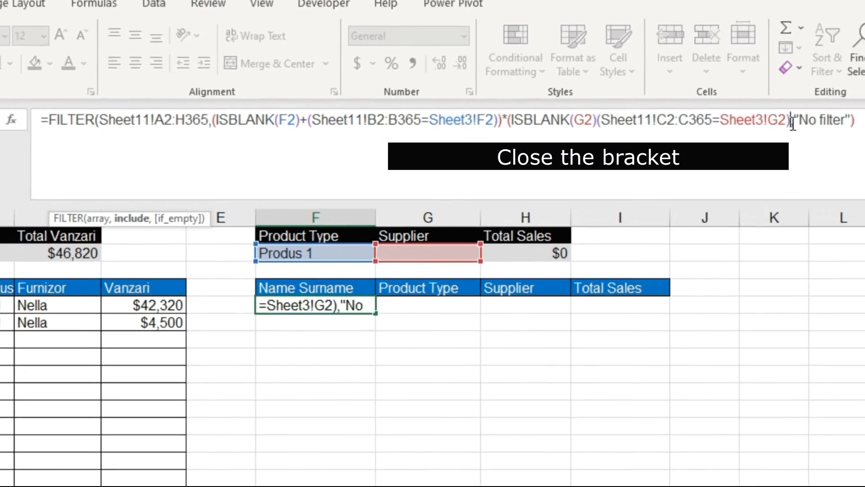
{"action": "type", "text": ")"}
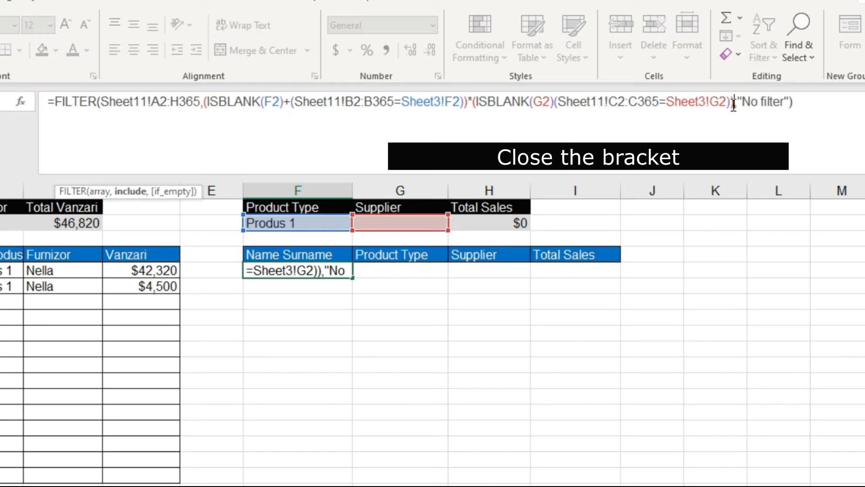
{"action": "left_click", "coordinate": [556, 108]}
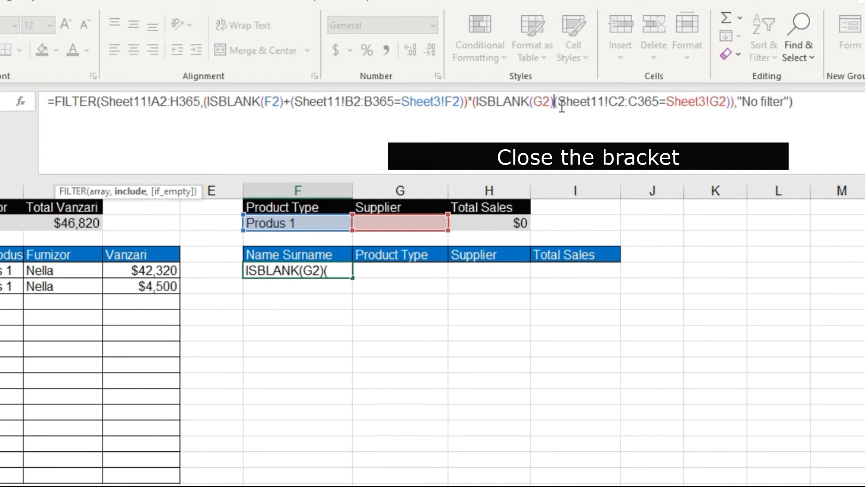
{"action": "type", "text": "+"}
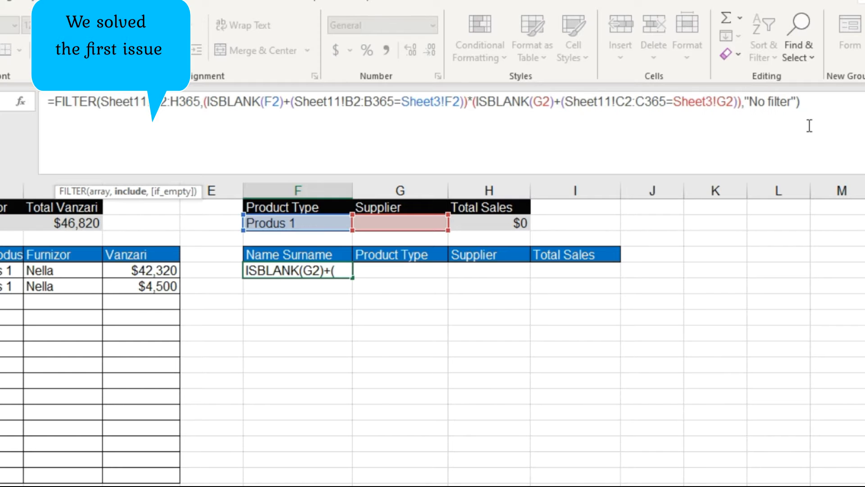
{"action": "left_click", "coordinate": [818, 103]}
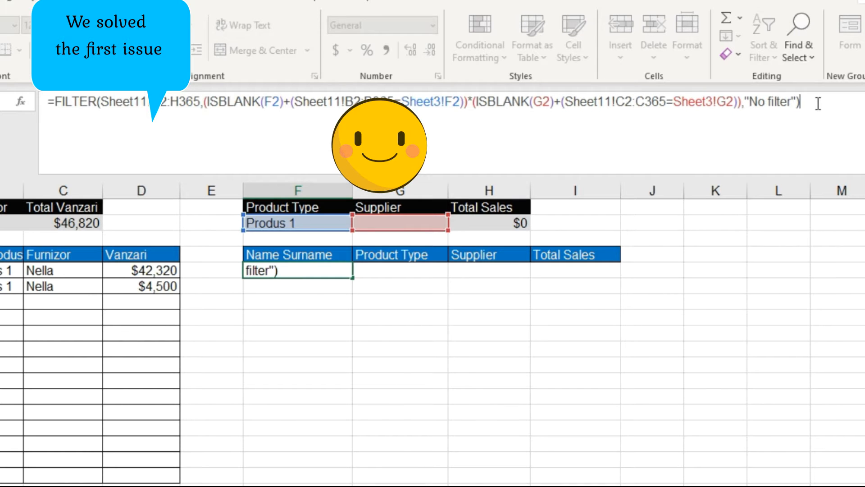
{"action": "key", "text": "Return"}
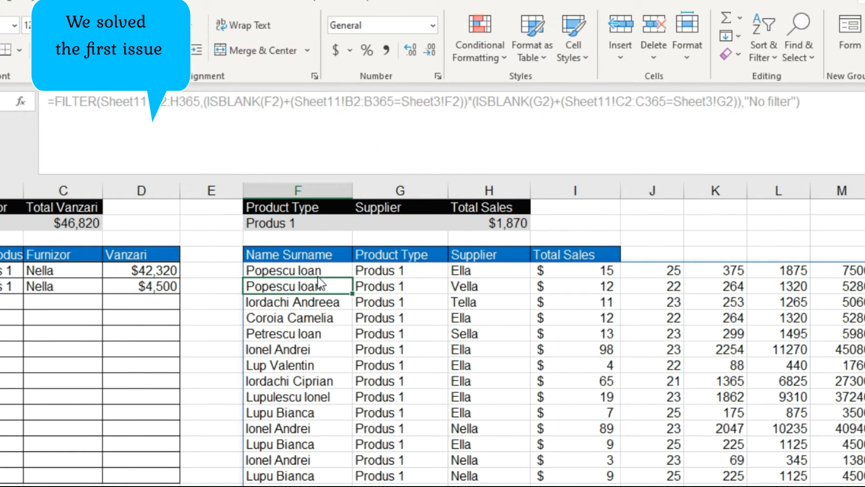
- Set the Supplier in G2 to Nella to test the updated FILTER formula
{"action": "left_click", "coordinate": [342, 270]}
{"action": "left_click", "coordinate": [408, 223]}
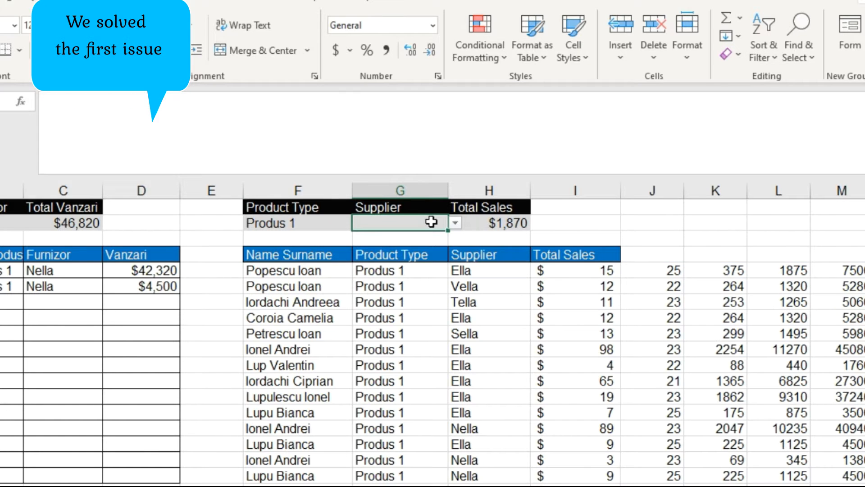
{"action": "left_click", "coordinate": [454, 222]}
{"action": "left_click", "coordinate": [431, 247]}
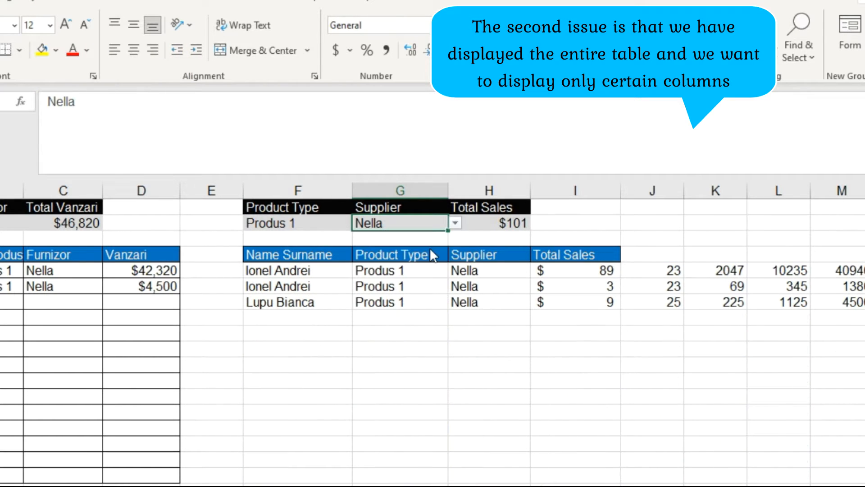
{"action": "left_click", "coordinate": [327, 224]}
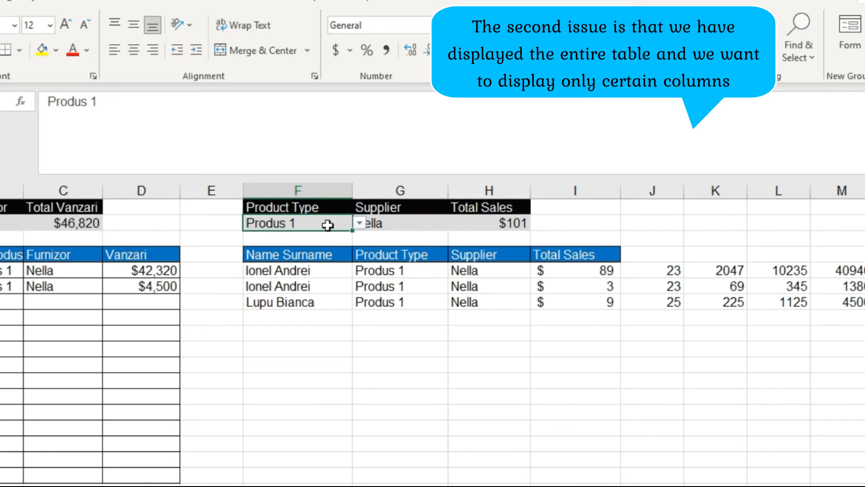
- Clear the Product Type in F2 and the Supplier in G2 to test the FILTER formula with empty criteria
{"action": "key", "text": "BackSpace"}
{"action": "left_click", "coordinate": [238, 286]}
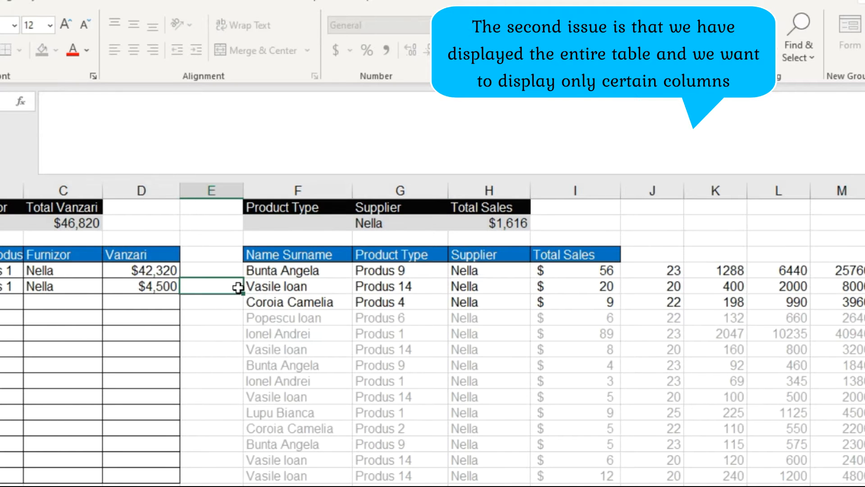
{"action": "left_click", "coordinate": [409, 224]}
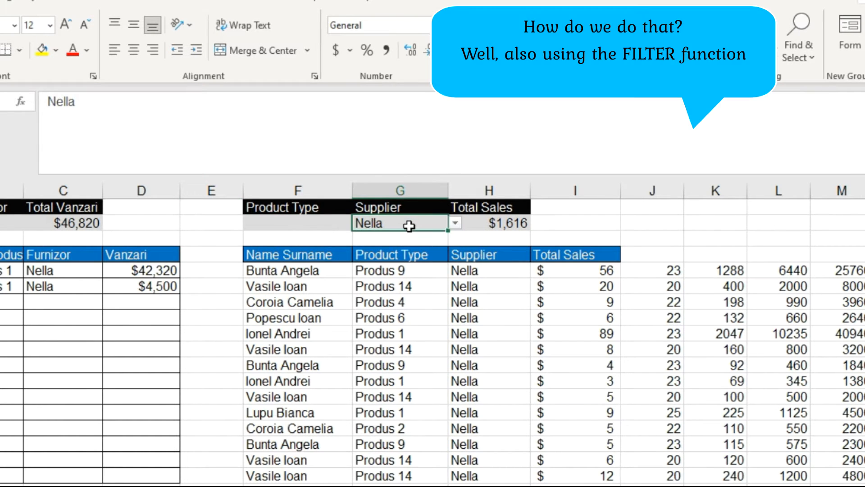
{"action": "key", "text": "BackSpace"}
{"action": "left_click", "coordinate": [224, 230]}
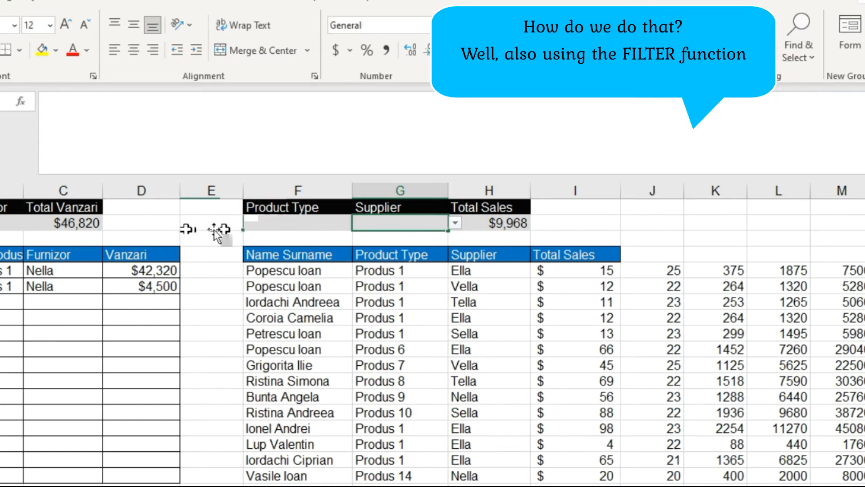
- Set the Product Type in F2 to Produs 1 and the Supplier in G2 to Ella
{"action": "left_click", "coordinate": [305, 224]}
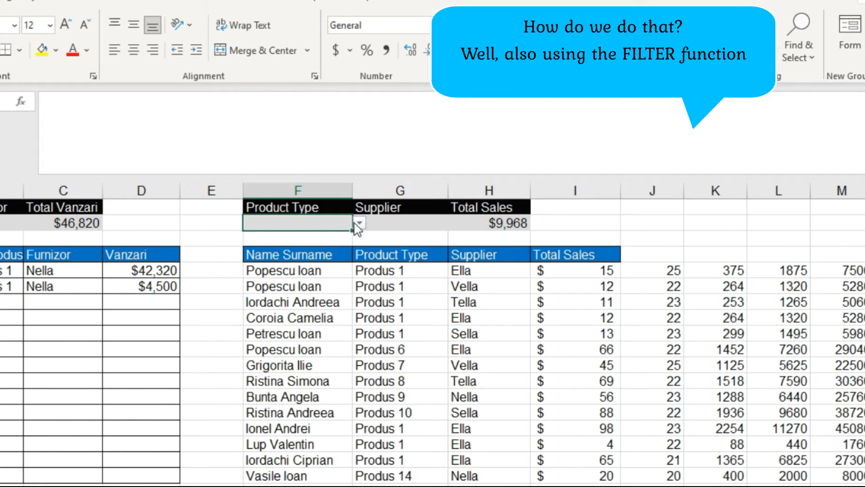
{"action": "left_click", "coordinate": [360, 223]}
{"action": "left_click", "coordinate": [331, 237]}
{"action": "left_click", "coordinate": [400, 224]}
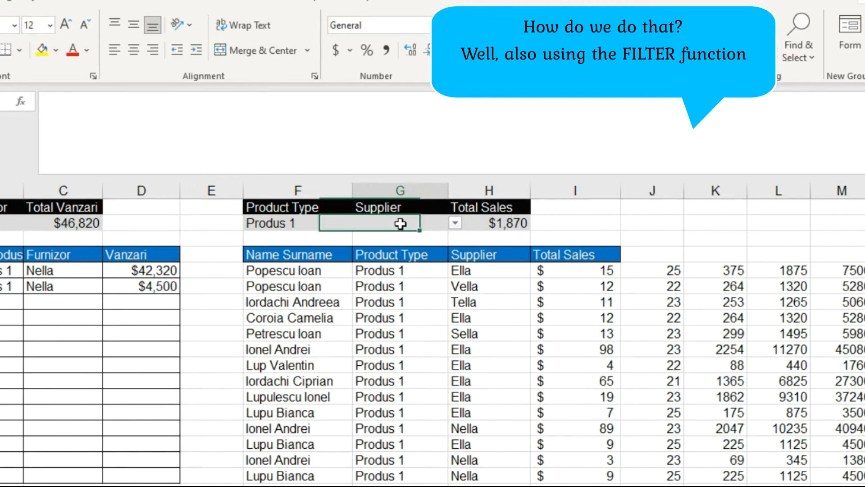
{"action": "left_click", "coordinate": [455, 224]}
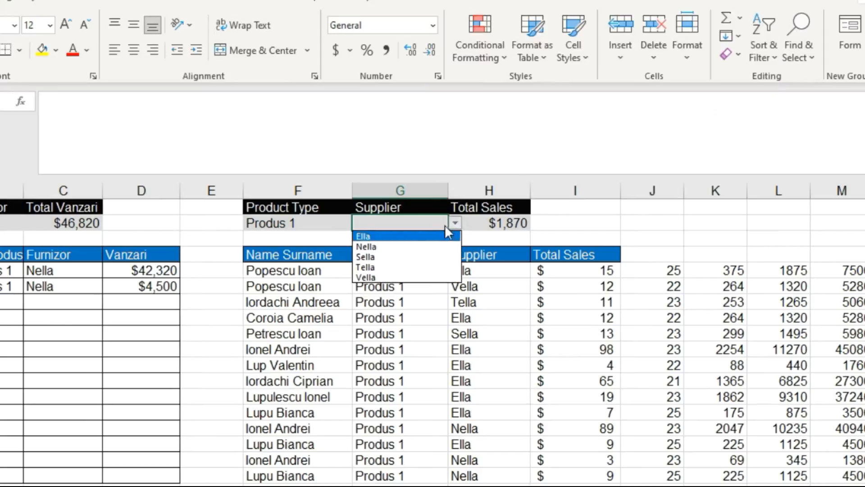
{"action": "left_click", "coordinate": [410, 236]}
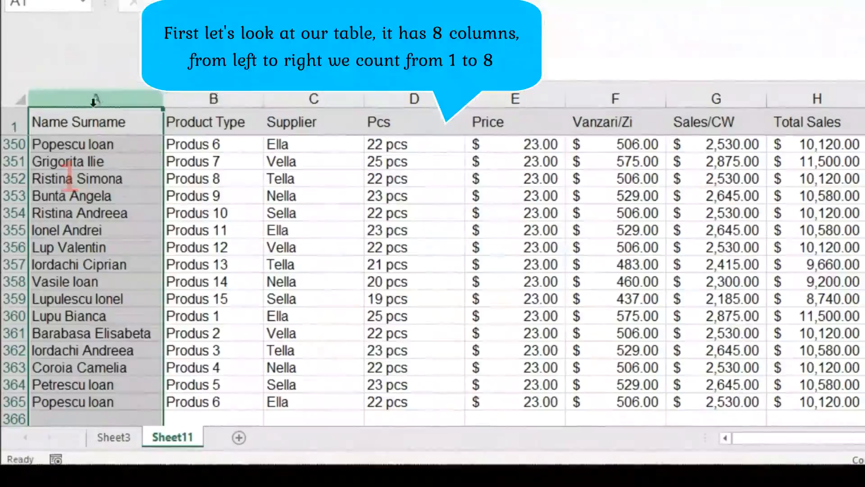
- Go through the Sheet11 table columns from Product Type to Total Sales to establish their numeric order
{"action": "left_click", "coordinate": [211, 98]}
{"action": "left_click", "coordinate": [315, 97]}
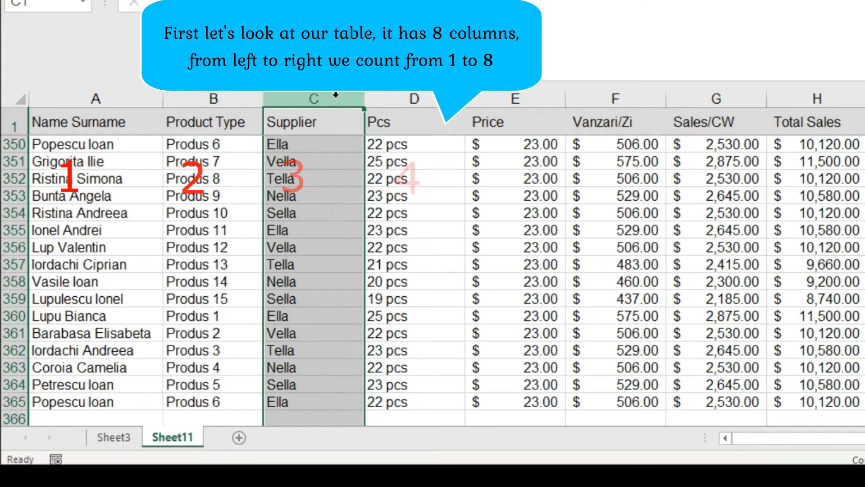
{"action": "left_click", "coordinate": [413, 97]}
{"action": "left_click", "coordinate": [514, 98]}
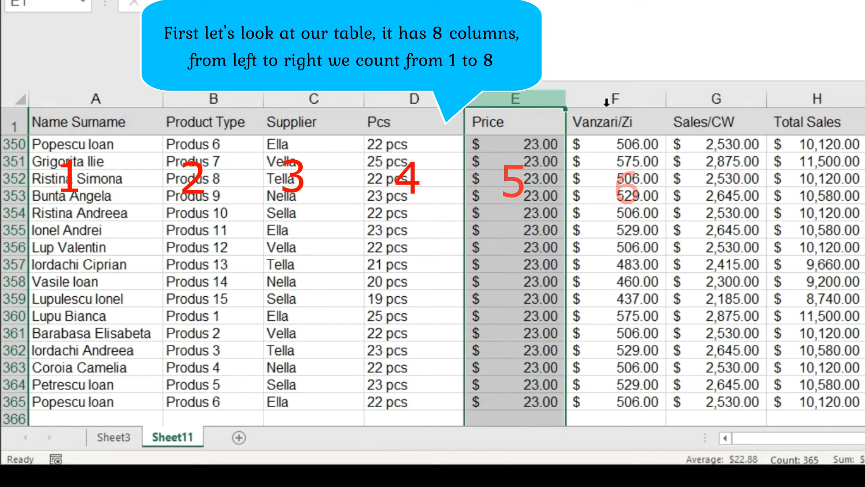
{"action": "left_click", "coordinate": [631, 97]}
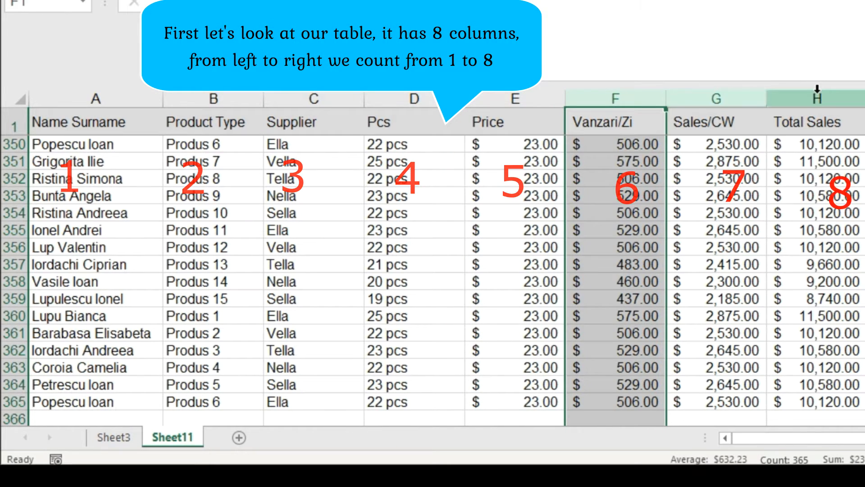
{"action": "left_click", "coordinate": [717, 97]}
{"action": "left_click", "coordinate": [817, 94]}
- Wrap the F5 formula on Sheet3 in an outer FILTER with the column array {1,1,1,0,0,0,0,0} and enter it
{"action": "left_click", "coordinate": [128, 436]}
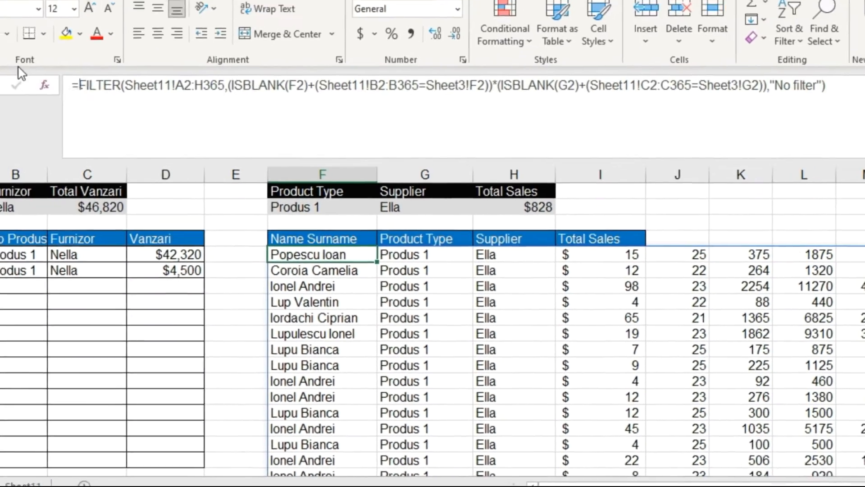
{"action": "left_click", "coordinate": [222, 7]}
{"action": "left_click", "coordinate": [44, 106]}
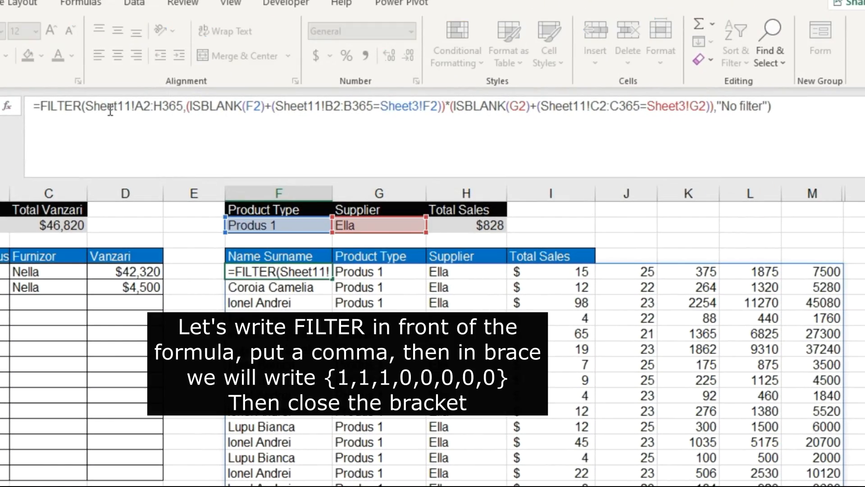
{"action": "type", "text": "fil"}
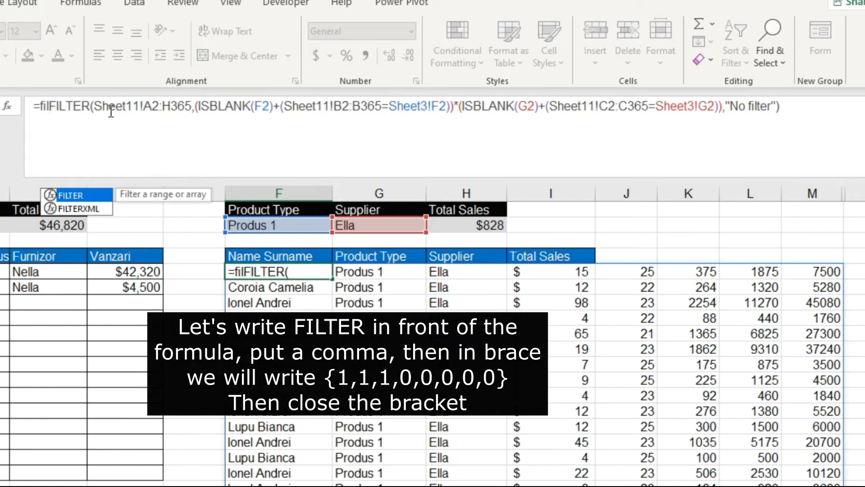
{"action": "double_click", "coordinate": [85, 194]}
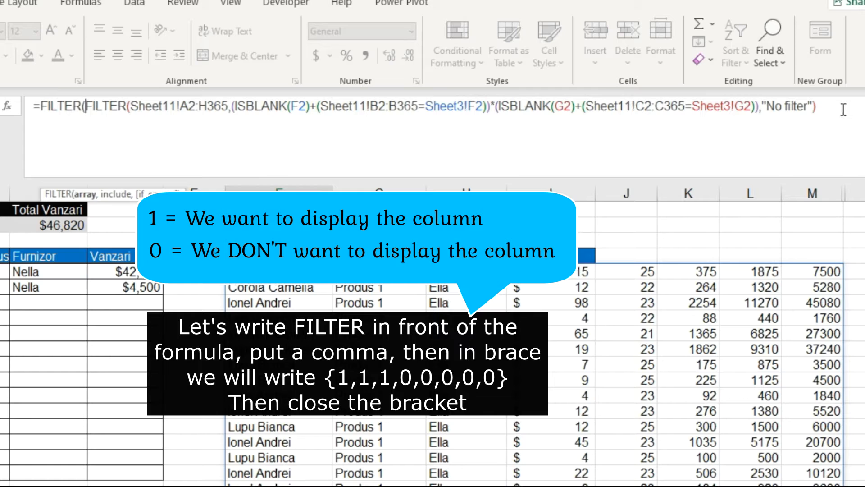
{"action": "type", "text": ",{1,1,1,0,0,0,0,0"}
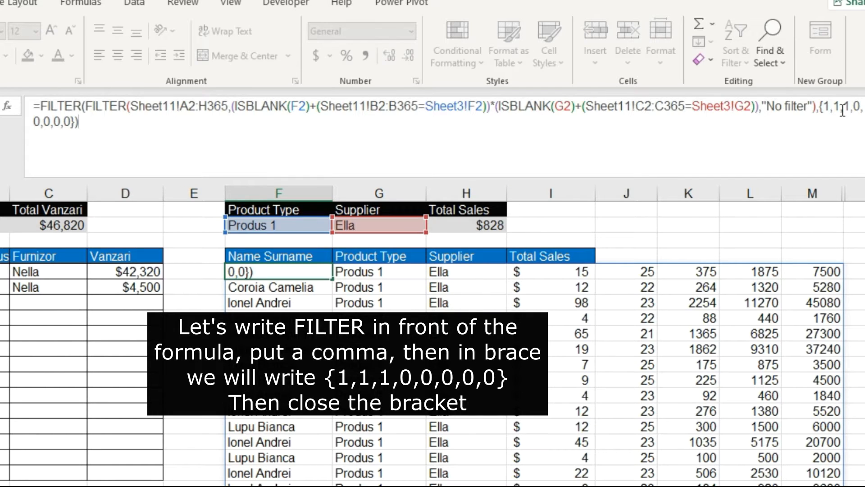
{"action": "key", "text": "Return"}
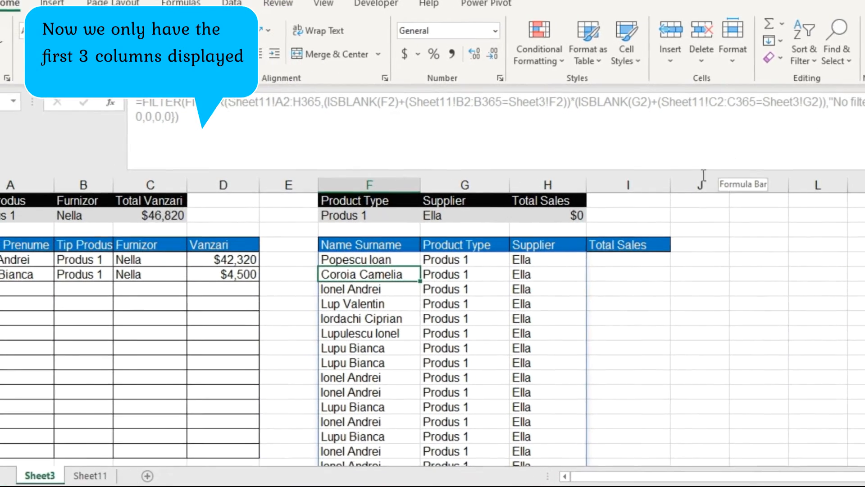
- Compare the columns returned in row 5 of Sheet3 with columns A to C of the Sheet11 table
{"action": "left_click", "coordinate": [378, 259]}
{"action": "left_click", "coordinate": [462, 261]}
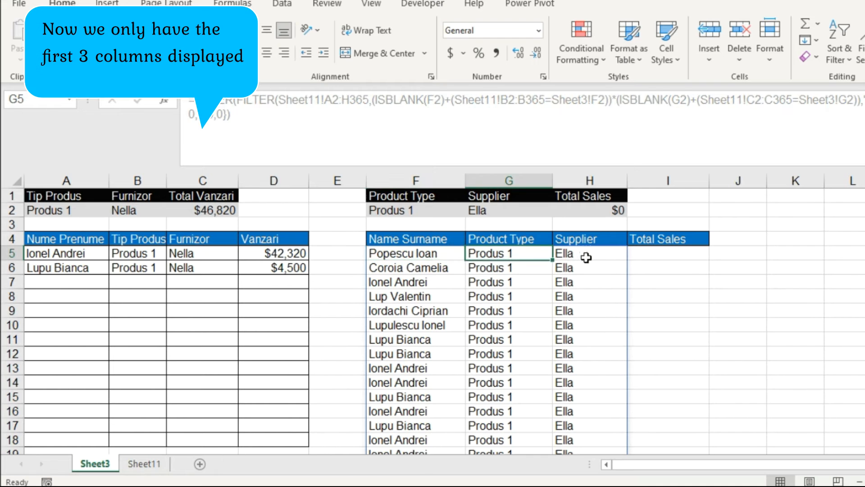
{"action": "left_click", "coordinate": [586, 258]}
{"action": "left_click", "coordinate": [144, 463]}
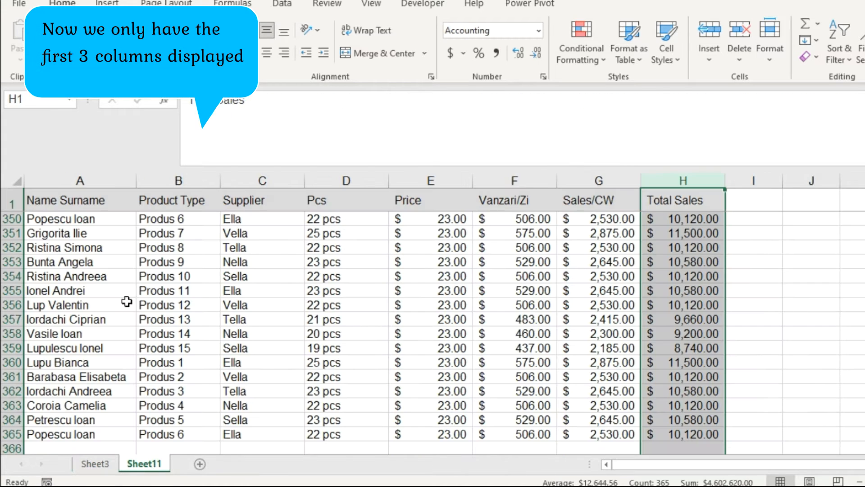
{"action": "left_click", "coordinate": [98, 180]}
{"action": "left_click", "coordinate": [179, 180]}
{"action": "left_click", "coordinate": [252, 180]}
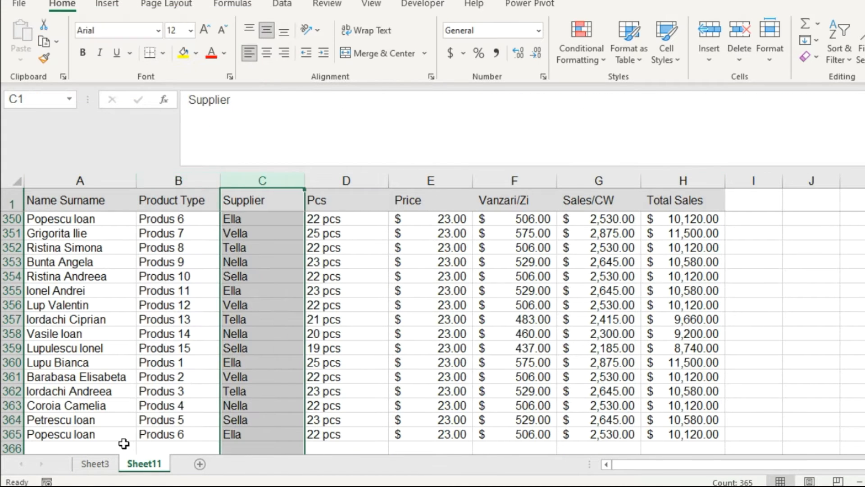
- Return to Sheet3 and compare rows 11 and 12 of the filtered list for duplicate name, product type and supplier
{"action": "left_click", "coordinate": [107, 466]}
{"action": "left_click", "coordinate": [399, 252]}
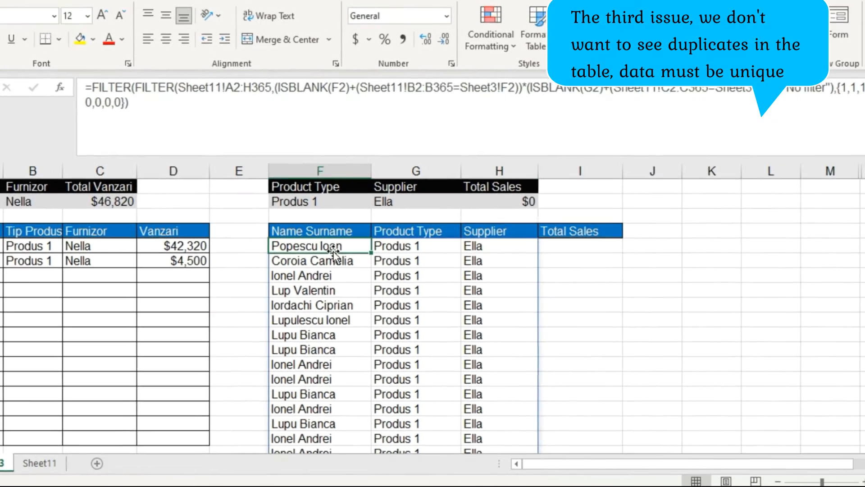
{"action": "left_click", "coordinate": [396, 310]}
{"action": "left_click", "coordinate": [391, 340]}
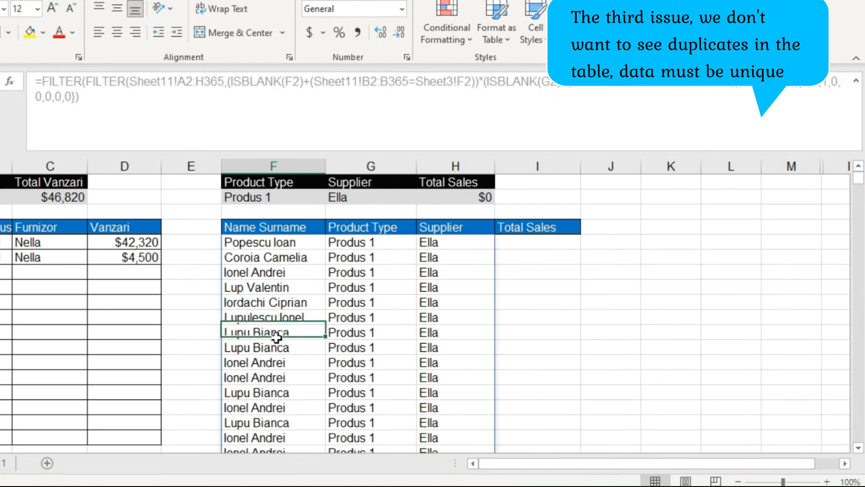
{"action": "left_click", "coordinate": [350, 334]}
{"action": "left_click", "coordinate": [445, 331]}
{"action": "left_click", "coordinate": [299, 358]}
{"action": "left_click", "coordinate": [295, 349]}
{"action": "left_click", "coordinate": [383, 347]}
{"action": "left_click", "coordinate": [434, 346]}
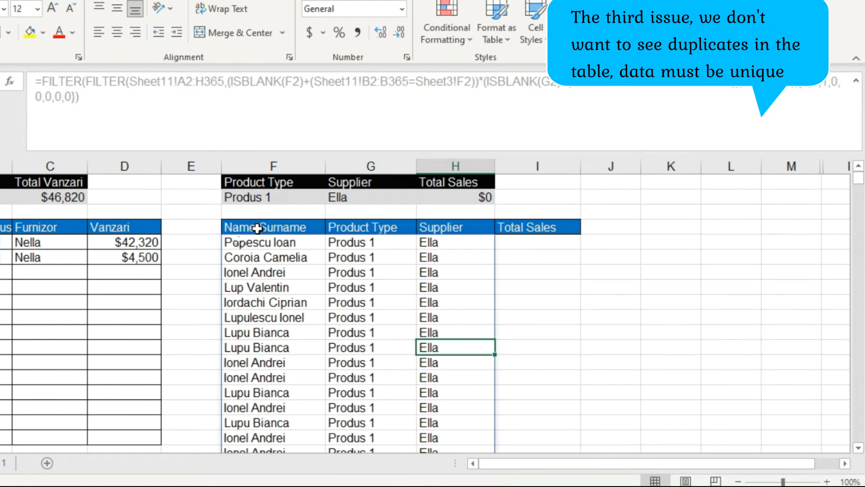
- Wrap the whole nested FILTER formula in F5 in the UNIQUE function and enter it
{"action": "left_click", "coordinate": [237, 242]}
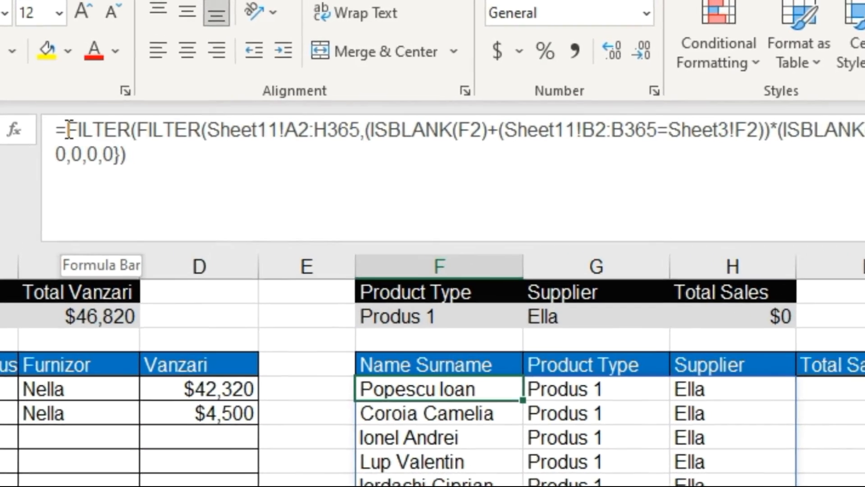
{"action": "left_click", "coordinate": [61, 91]}
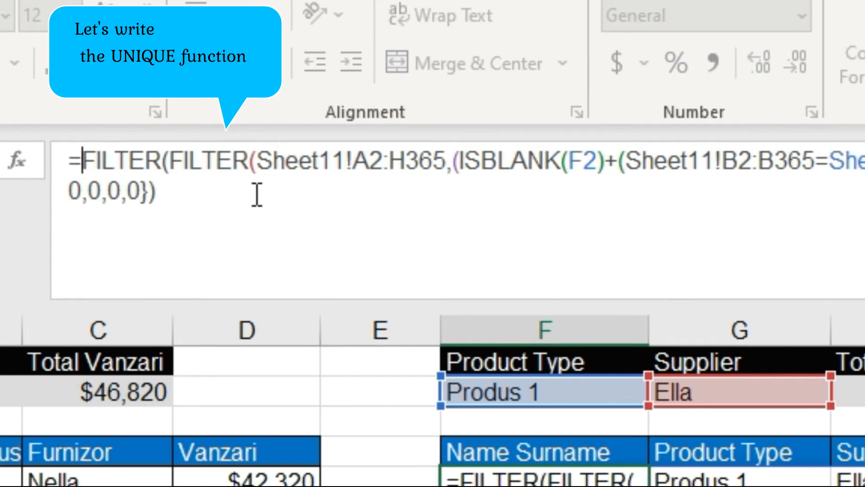
{"action": "type", "text": "uniq"}
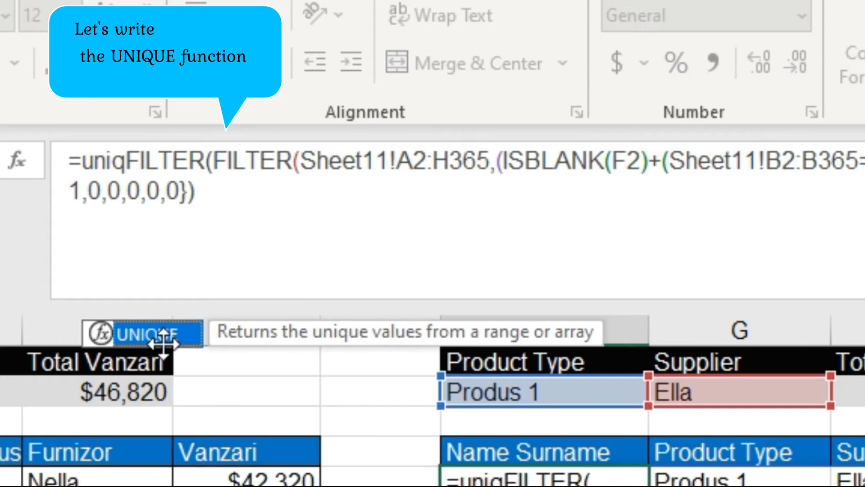
{"action": "key", "text": "Tab"}
{"action": "left_click", "coordinate": [323, 193]}
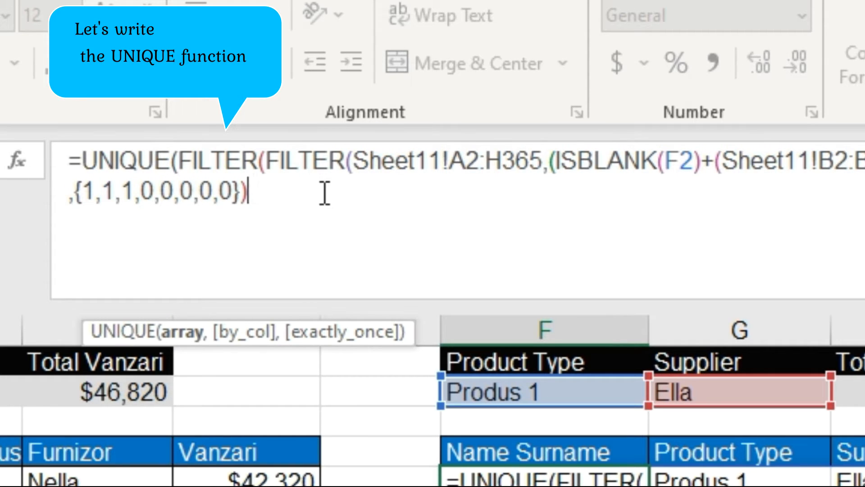
{"action": "type", "text": ")"}
{"action": "key", "text": "Return"}
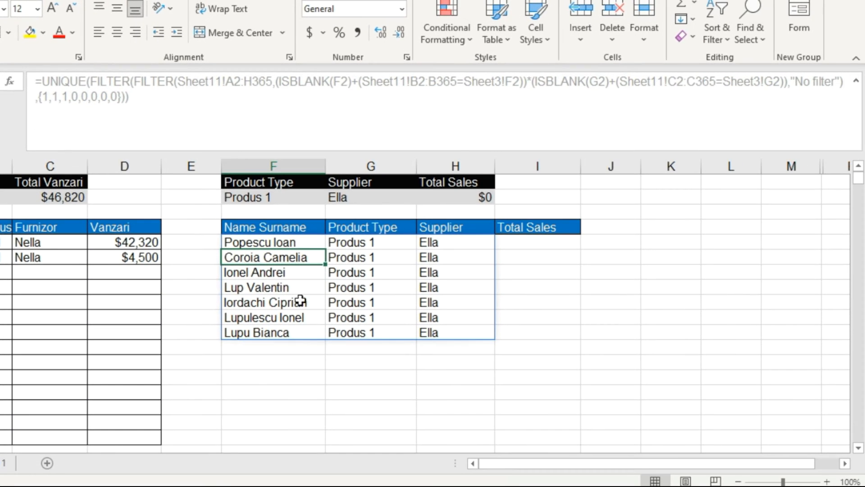
- Check the names in the deduplicated list and set the Supplier in G2 to Nella
{"action": "left_click", "coordinate": [412, 378]}
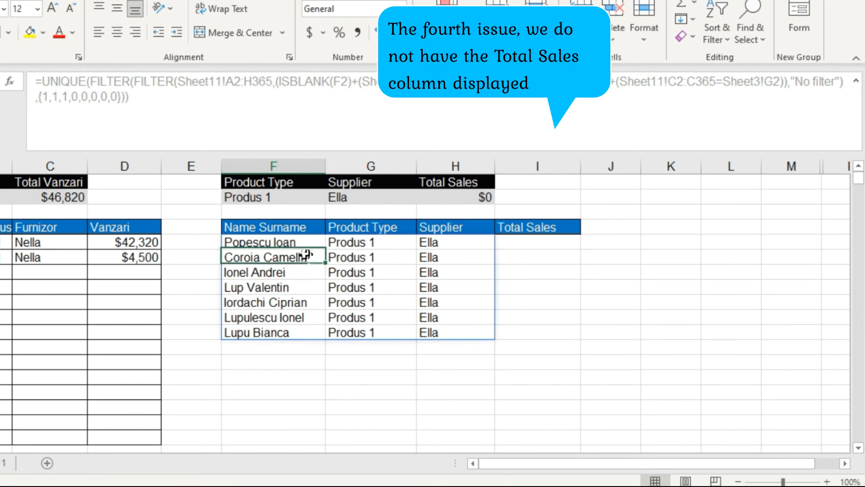
{"action": "left_click", "coordinate": [295, 300]}
{"action": "left_click", "coordinate": [311, 317]}
{"action": "left_click", "coordinate": [298, 331]}
{"action": "left_click", "coordinate": [378, 197]}
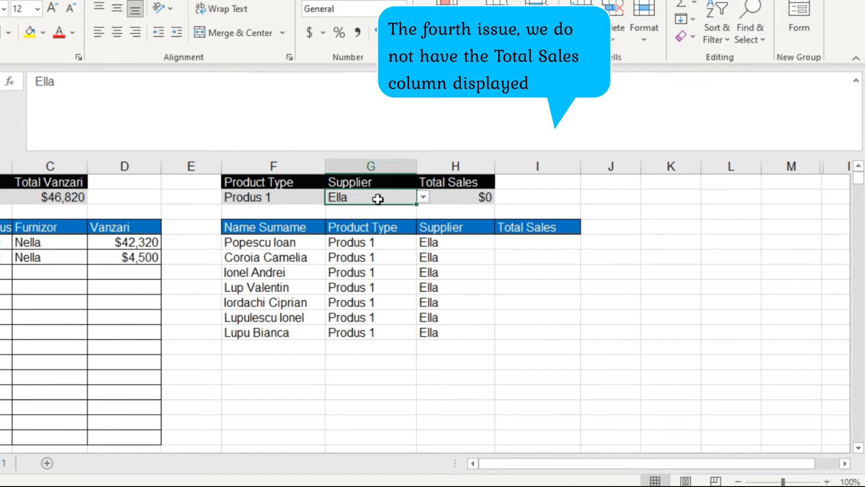
{"action": "left_click", "coordinate": [423, 198]}
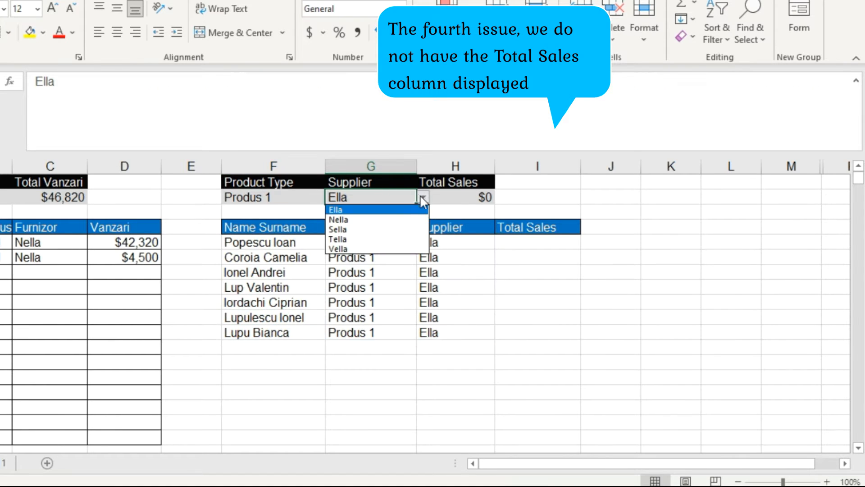
{"action": "left_click", "coordinate": [409, 220]}
- Examine the rows listed for supplier Nella and the Total Sales column beside them
{"action": "left_click", "coordinate": [370, 245]}
{"action": "left_click", "coordinate": [369, 256]}
{"action": "left_click", "coordinate": [431, 258]}
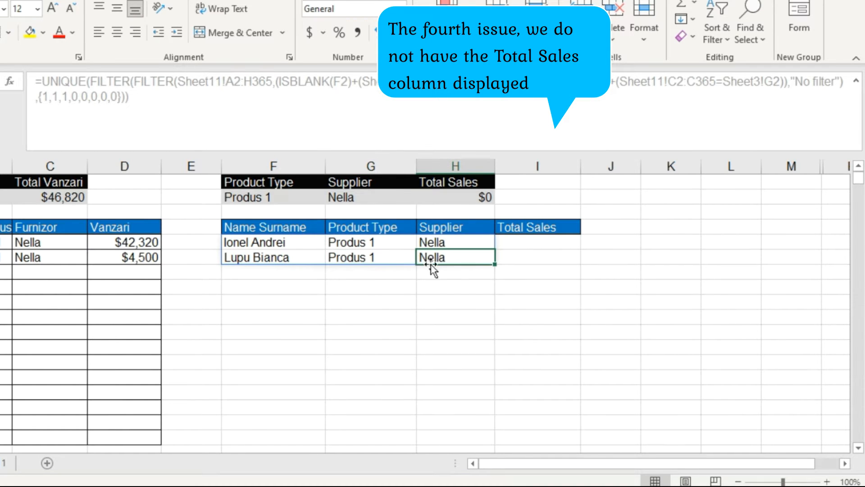
{"action": "left_click", "coordinate": [420, 274]}
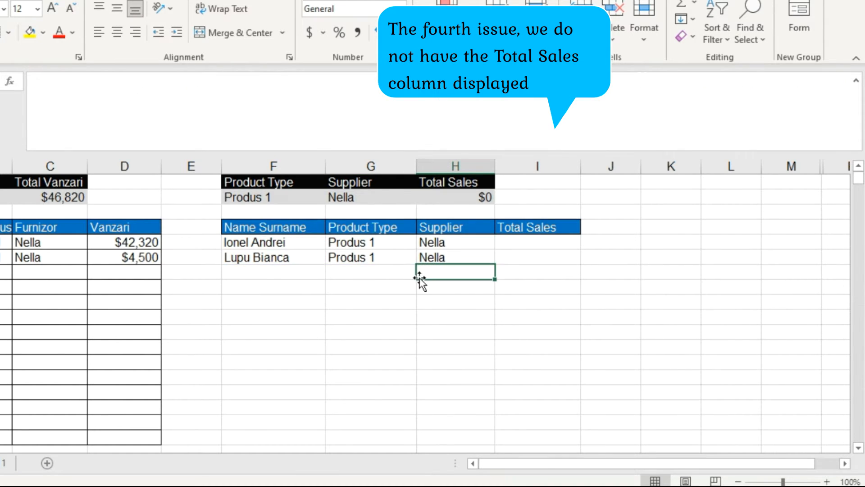
{"action": "left_click", "coordinate": [451, 261]}
{"action": "left_click", "coordinate": [453, 242]}
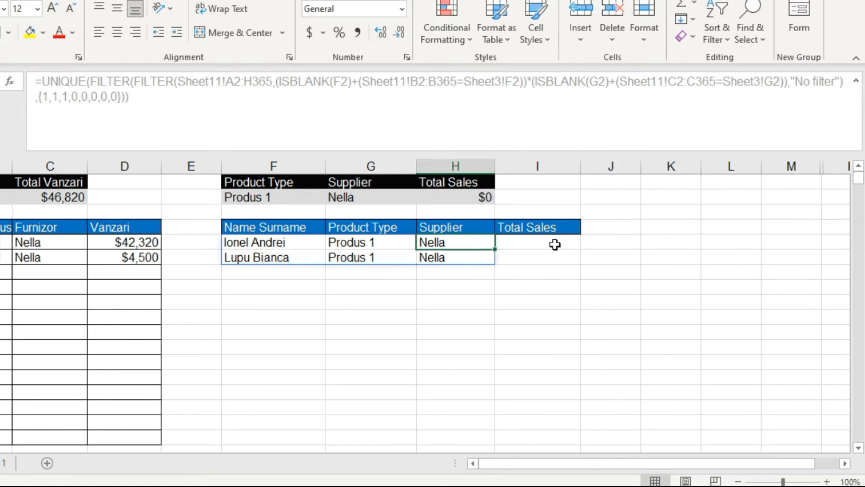
{"action": "left_click", "coordinate": [555, 245]}
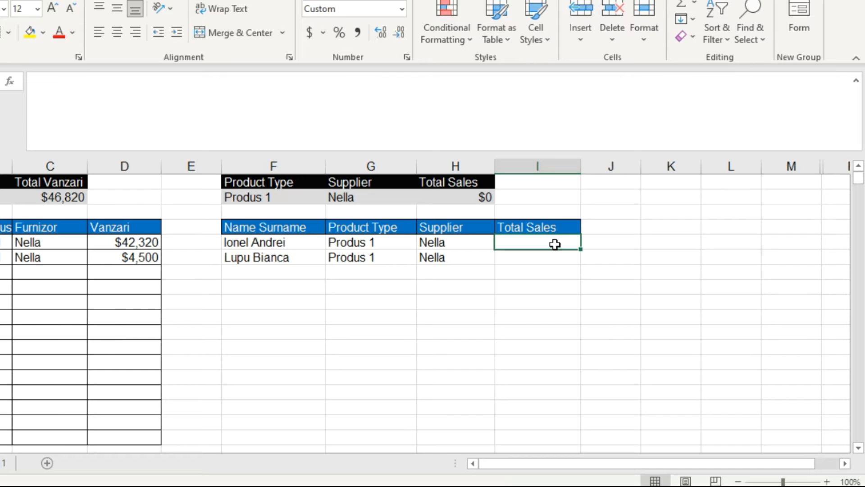
{"action": "left_click", "coordinate": [449, 244]}
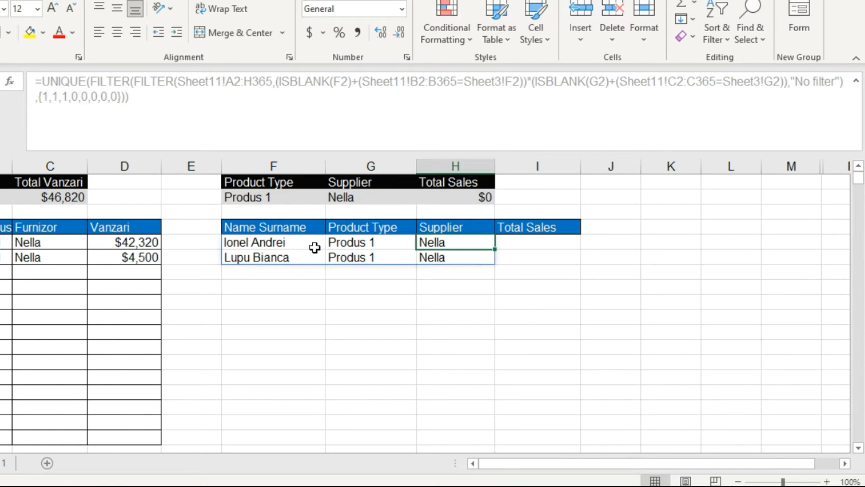
- Set the last value of the column array in the F5 formula to 1 to include the Total Sales column
{"action": "left_click", "coordinate": [278, 243]}
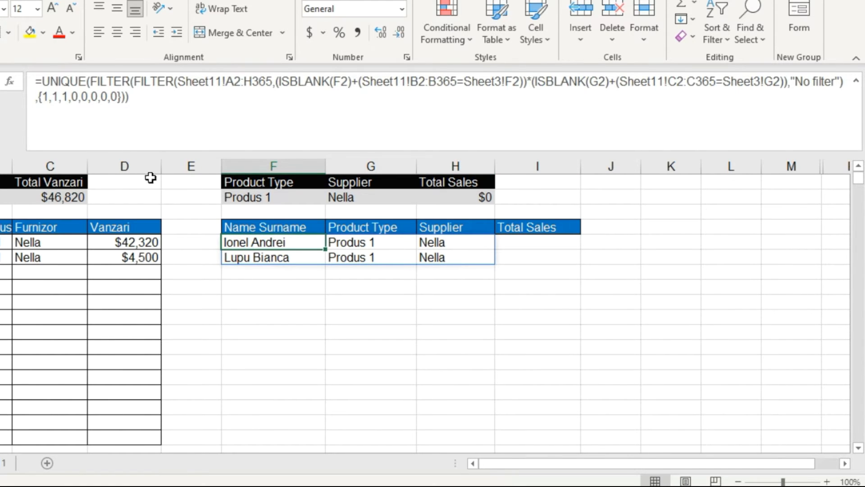
{"action": "left_click", "coordinate": [118, 98]}
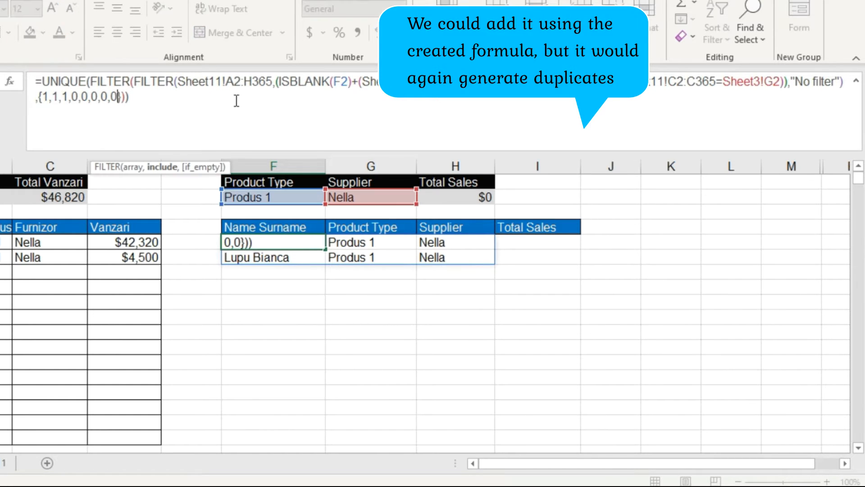
{"action": "key", "text": "BackSpace"}
{"action": "type", "text": "1"}
{"action": "key", "text": "Return"}
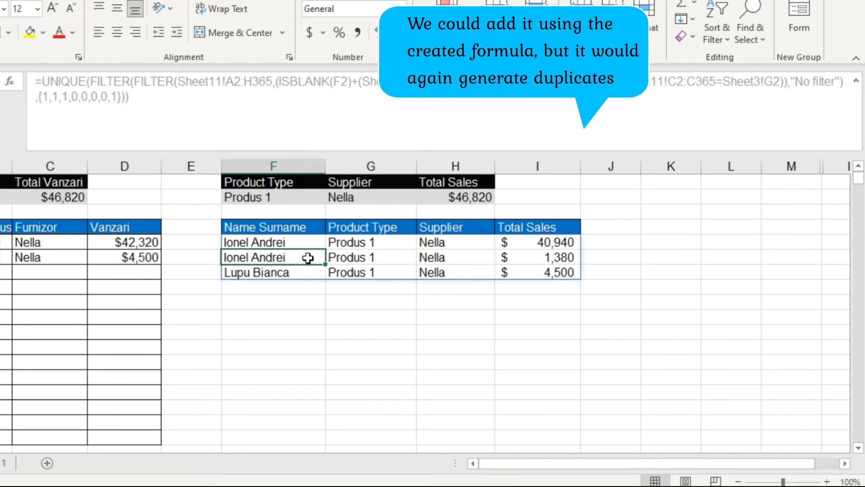
- Examine the separate Total Sales amounts in I5:I7 for the repeated name, product type and supplier rows
{"action": "left_click", "coordinate": [563, 242]}
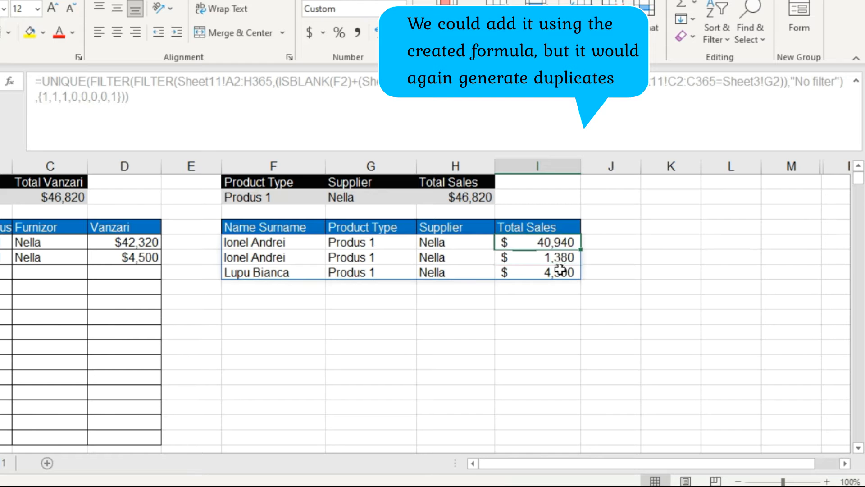
{"action": "left_click", "coordinate": [558, 272]}
{"action": "left_click", "coordinate": [558, 242]}
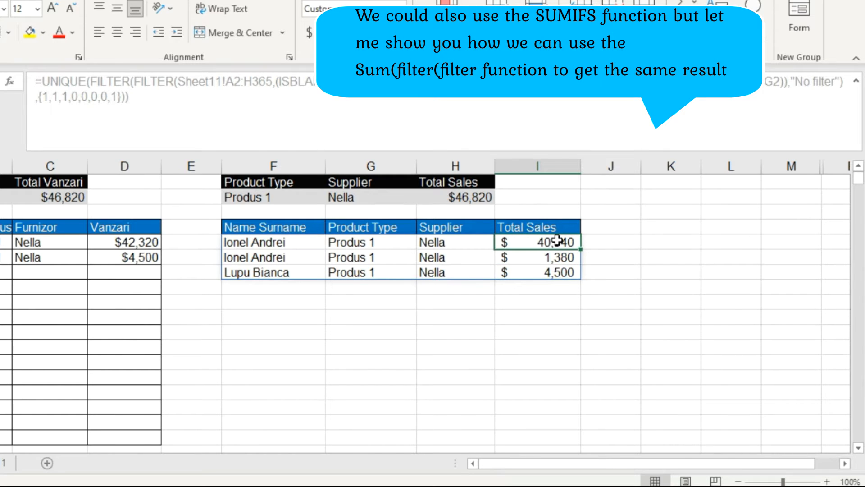
{"action": "left_click", "coordinate": [559, 272]}
{"action": "left_click_drag", "start_coordinate": [558, 244], "coordinate": [561, 272]}
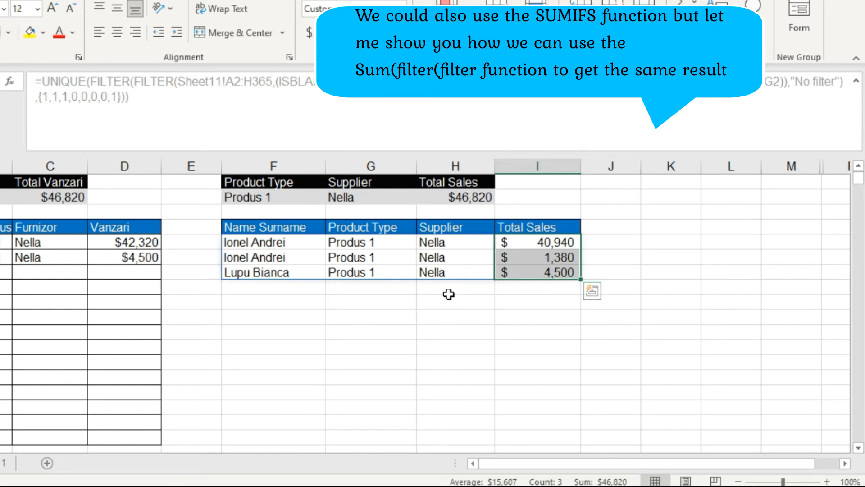
{"action": "left_click", "coordinate": [406, 256]}
{"action": "left_click", "coordinate": [434, 254]}
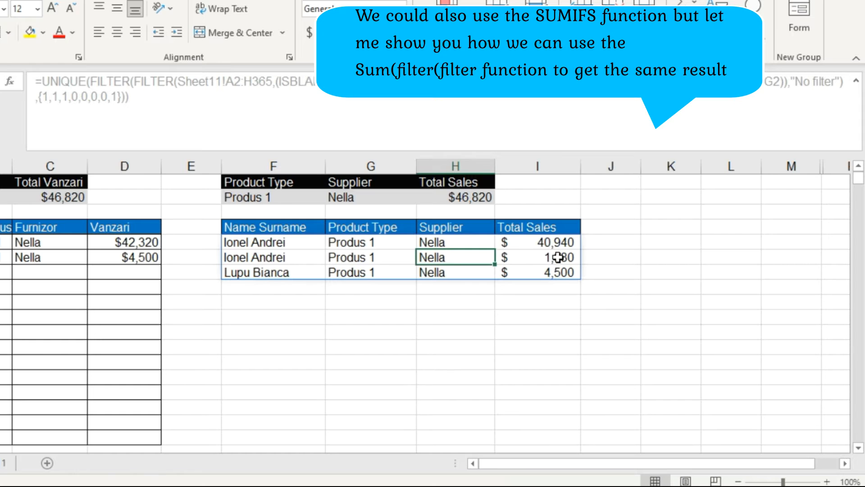
{"action": "left_click", "coordinate": [558, 257]}
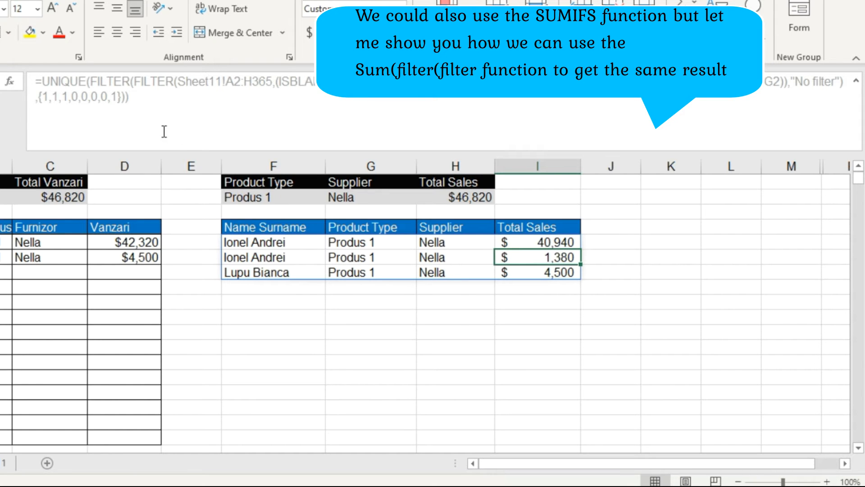
- Restore the last value of the F5 formula's column array to 0 to leave out Total Sales
{"action": "left_click", "coordinate": [252, 241]}
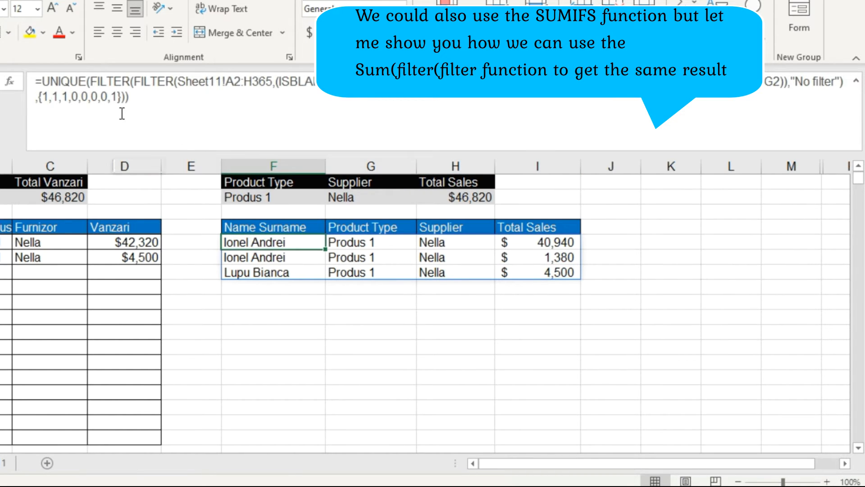
{"action": "left_click", "coordinate": [117, 97]}
{"action": "key", "text": "BackSpace"}
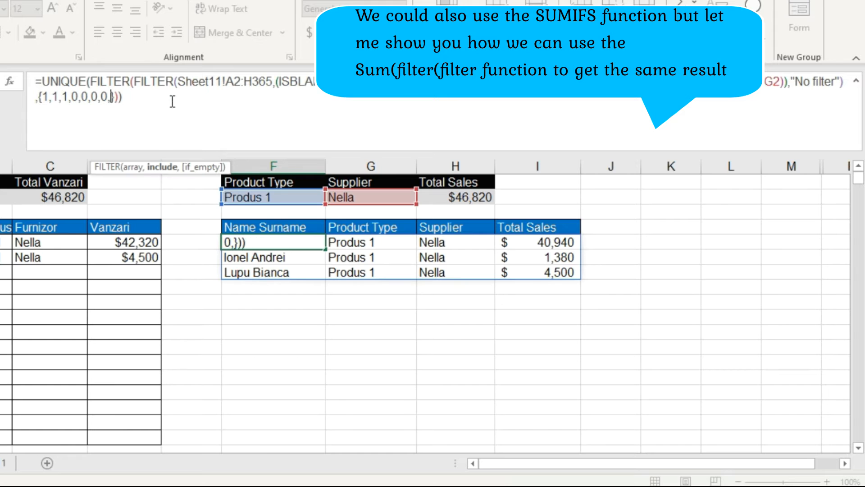
{"action": "key", "text": "BackSpace"}
{"action": "key", "text": "Return"}
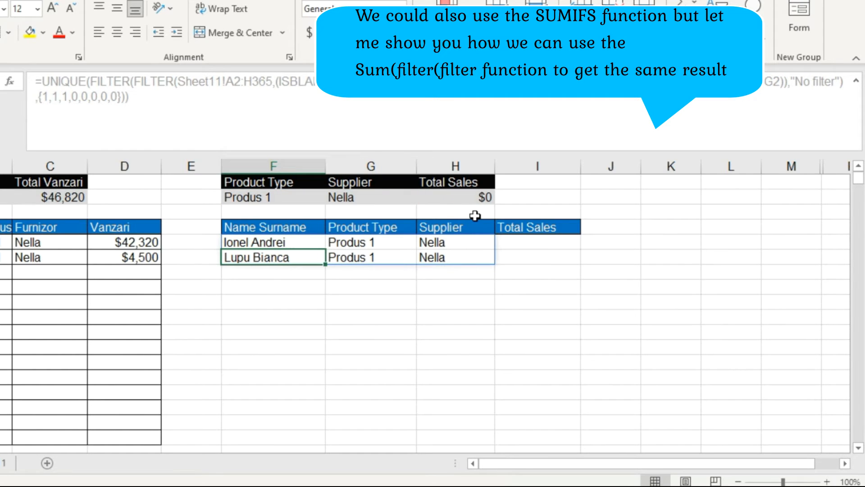
- Start a FILTER formula in cell I5 with the header-free table Sheet11!A2:H365 as its array
{"action": "left_click", "coordinate": [556, 248]}
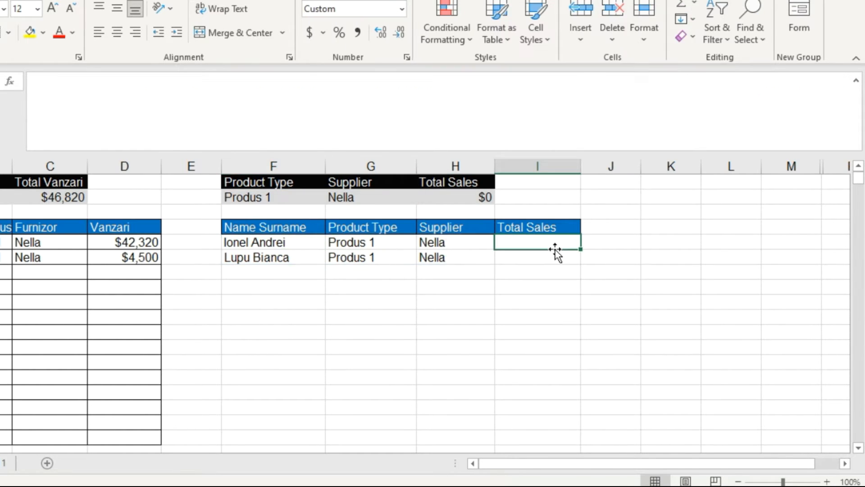
{"action": "type", "text": "="}
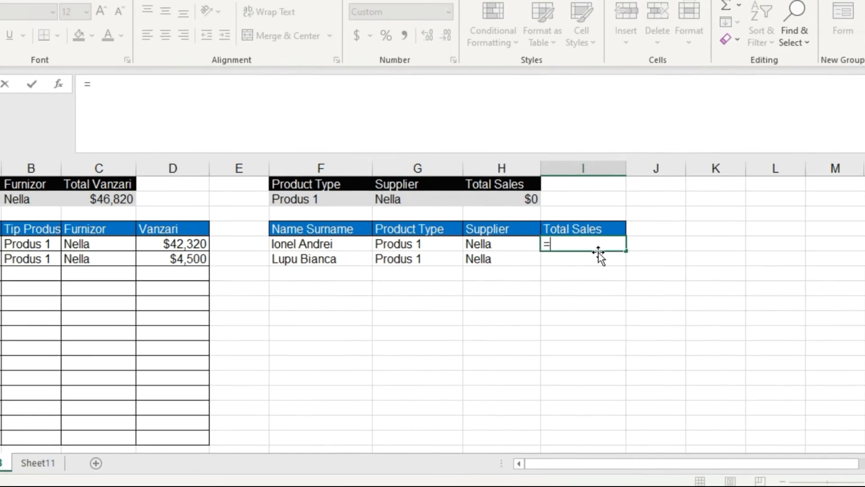
{"action": "type", "text": "fi"}
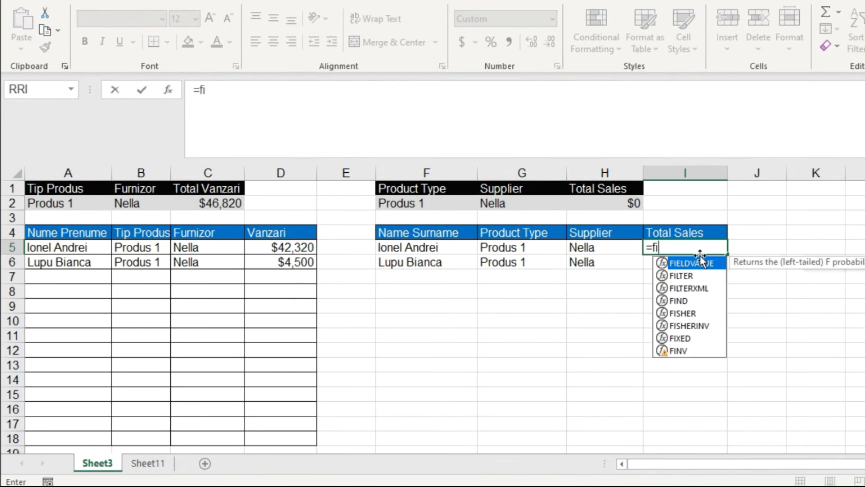
{"action": "type", "text": "lter"}
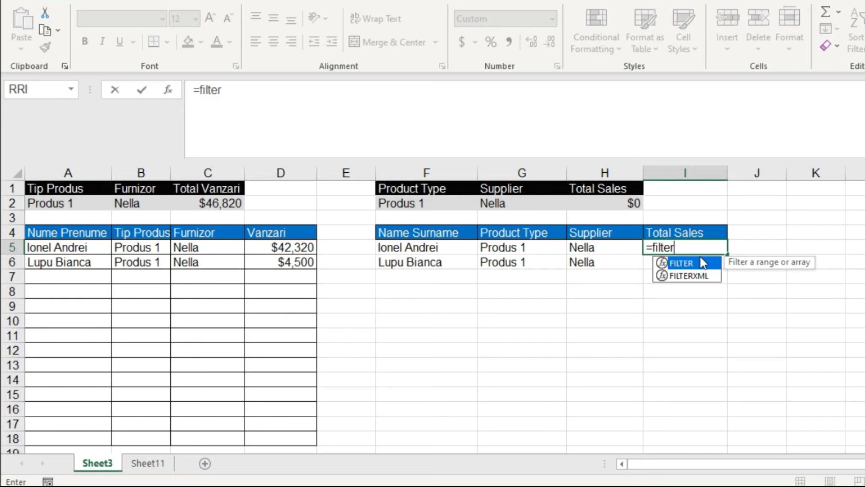
{"action": "double_click", "coordinate": [694, 264]}
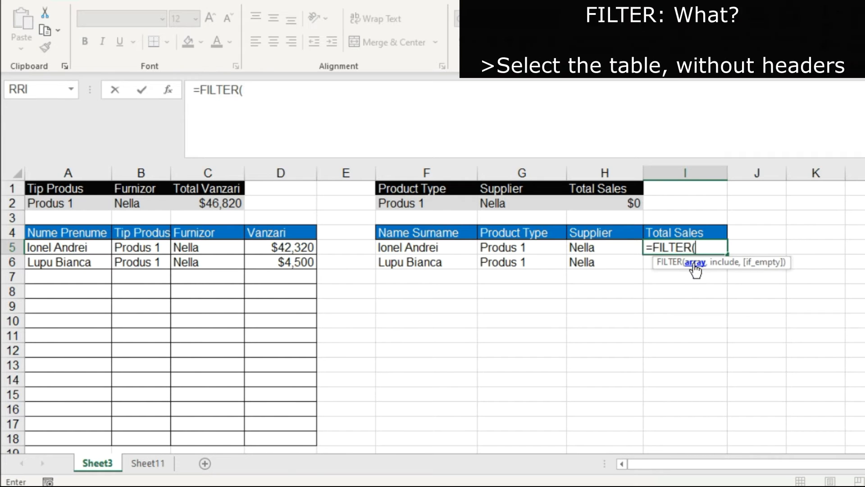
{"action": "left_click", "coordinate": [160, 463]}
{"action": "scroll", "coordinate": [298, 334], "scroll_direction": "up", "scroll_amount": 2}
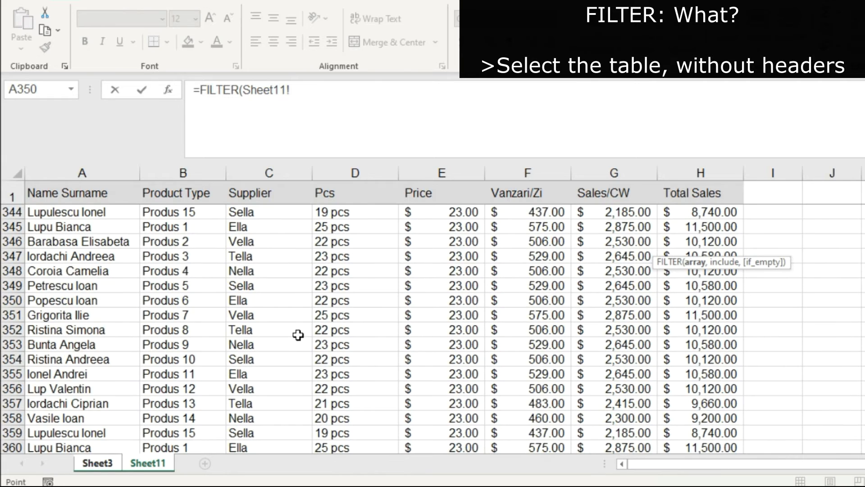
{"action": "scroll", "coordinate": [127, 226], "scroll_direction": "up", "scroll_amount": 4}
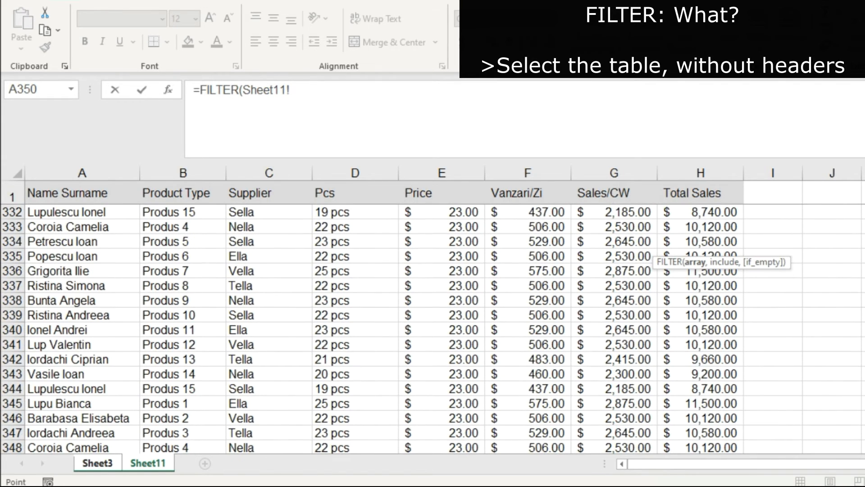
{"action": "scroll", "coordinate": [432, 329], "scroll_direction": "up", "scroll_amount": 20}
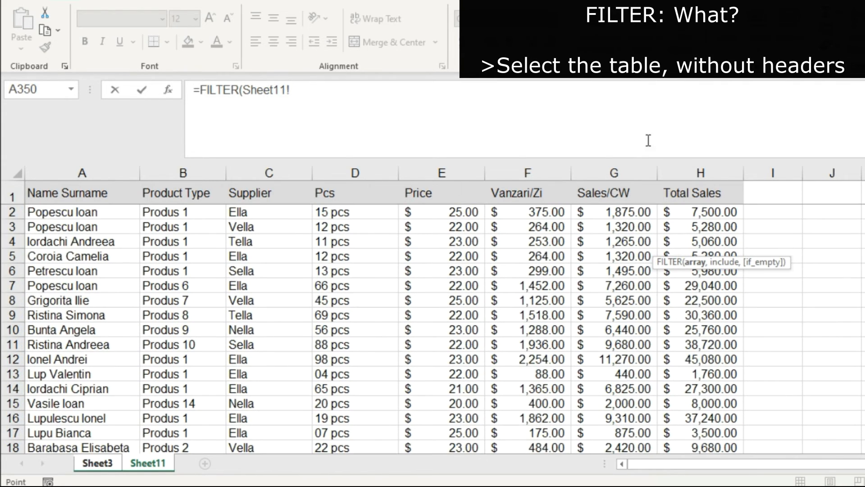
{"action": "left_click", "coordinate": [49, 210]}
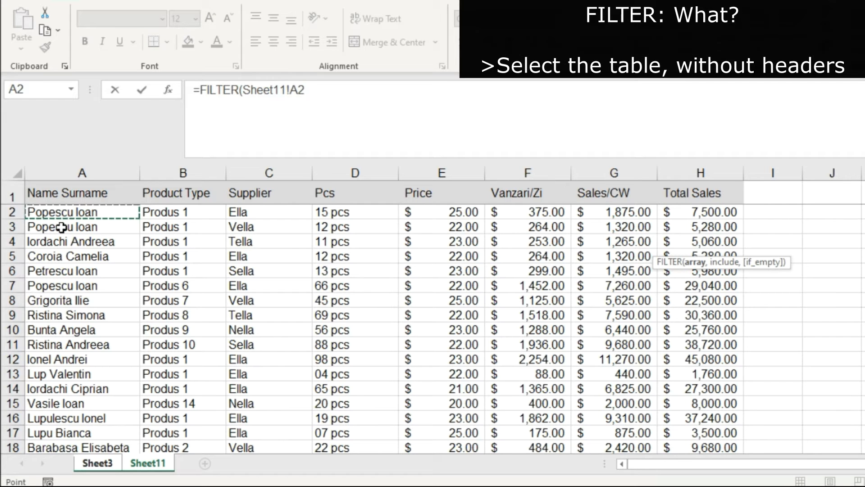
{"action": "key", "text": "shift+Right"}
{"action": "key", "text": "shift+Right"}
{"action": "key", "text": "shift+Right"}
{"action": "key", "text": "shift+Right"}
{"action": "key", "text": "shift+Right"}
{"action": "key", "text": "shift+Right"}
{"action": "key", "text": "shift+Right"}
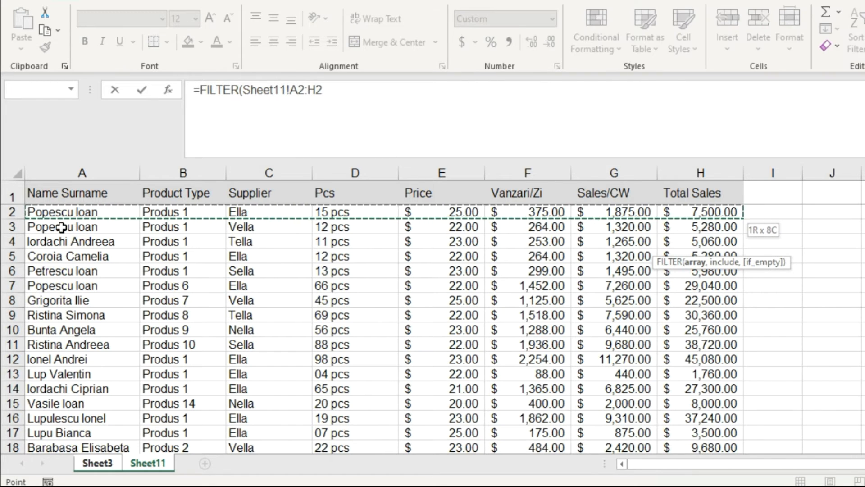
{"action": "key", "text": "ctrl+shift+Down"}
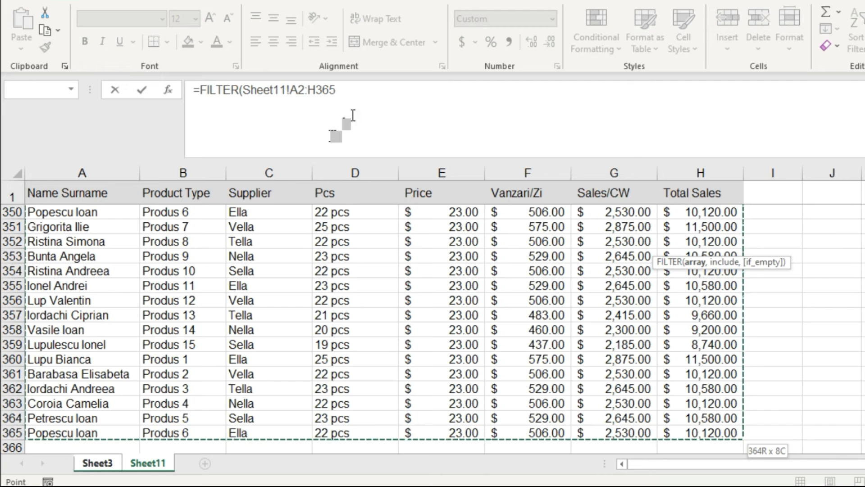
{"action": "type", "text": ","}
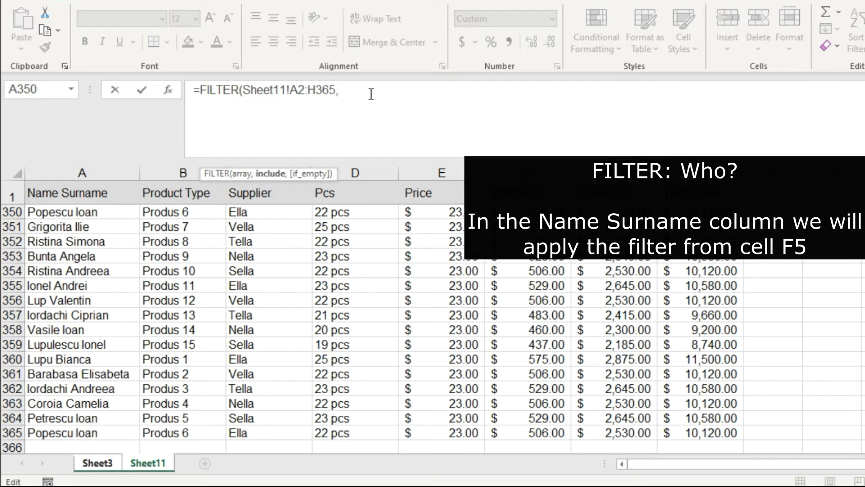
- Add the name criterion Sheet11!A2:A365=Sheet3!F5 as the FILTER function's include argument
{"action": "left_click", "coordinate": [98, 434]}
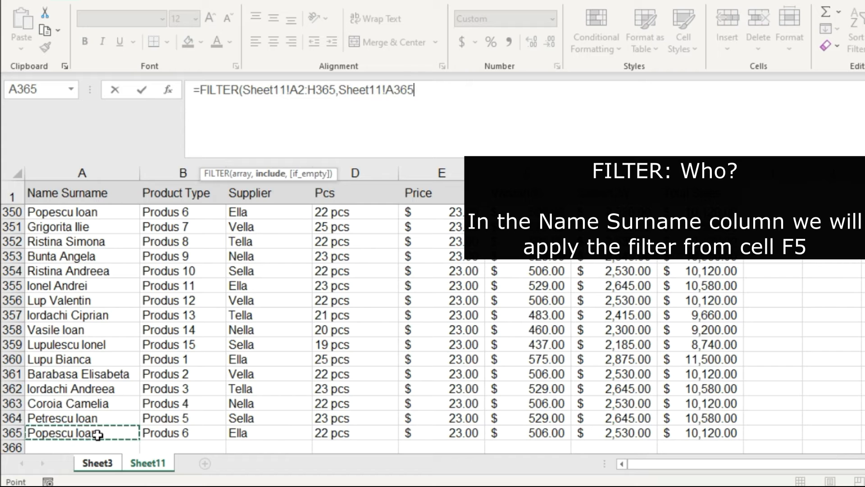
{"action": "key", "text": "ctrl+shift+Up"}
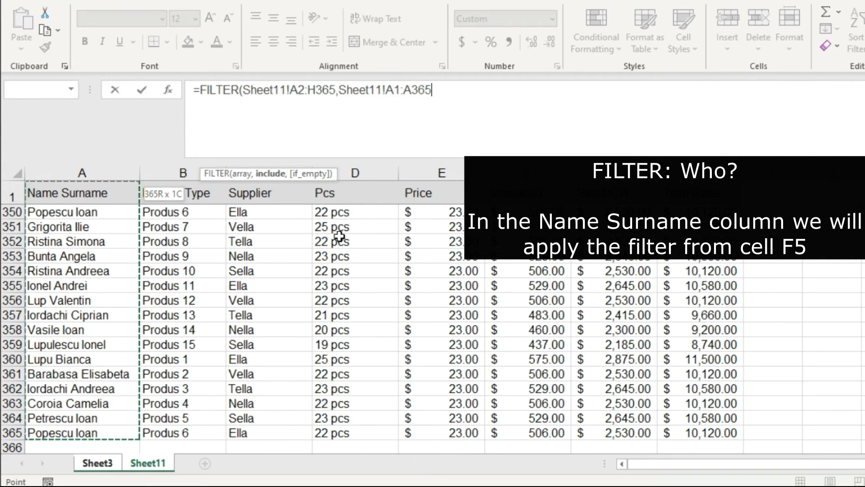
{"action": "left_click", "coordinate": [400, 92]}
{"action": "key", "text": "BackSpace"}
{"action": "type", "text": "2"}
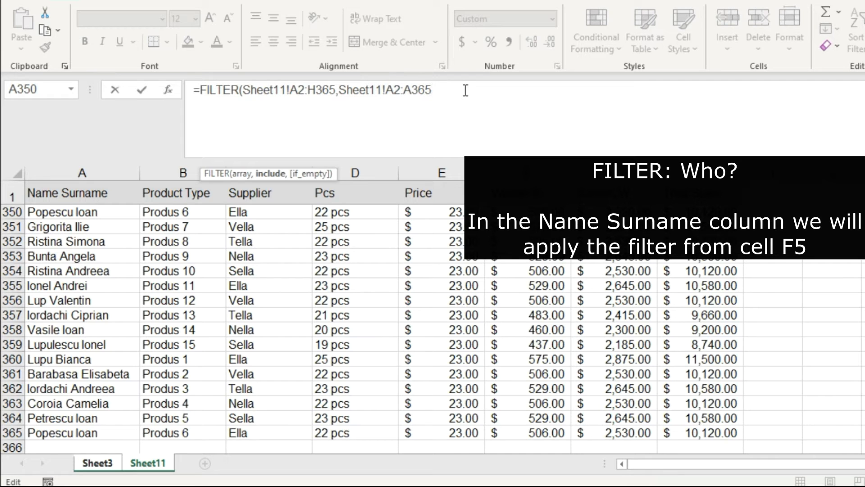
{"action": "left_click", "coordinate": [110, 462]}
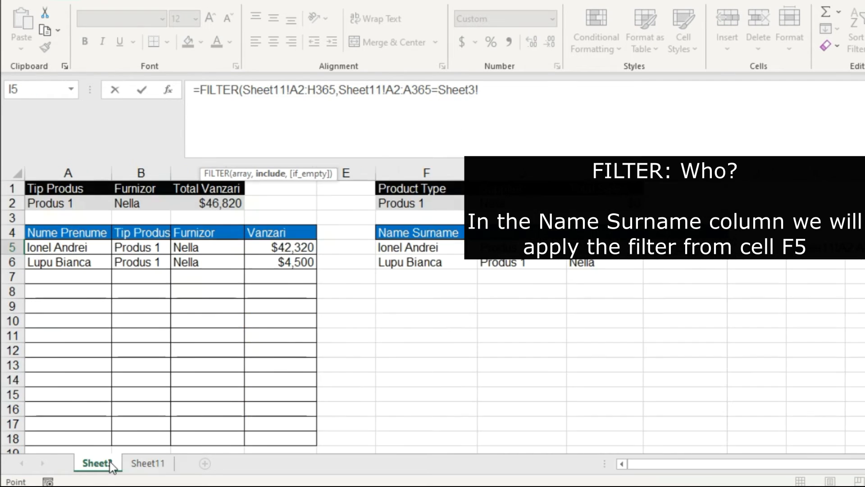
{"action": "left_click", "coordinate": [421, 248]}
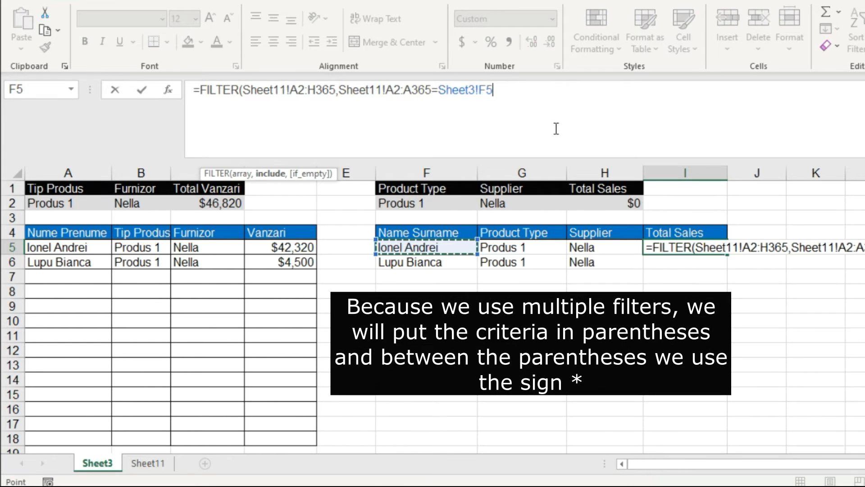
- Enclose the name criterion in parentheses and open a second criterion after a multiplication sign
{"action": "type", "text": ")*("}
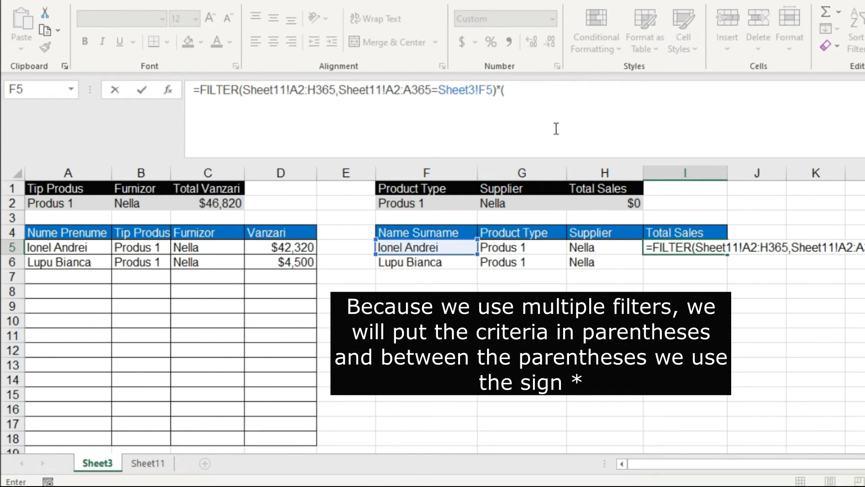
{"action": "left_click", "coordinate": [341, 89]}
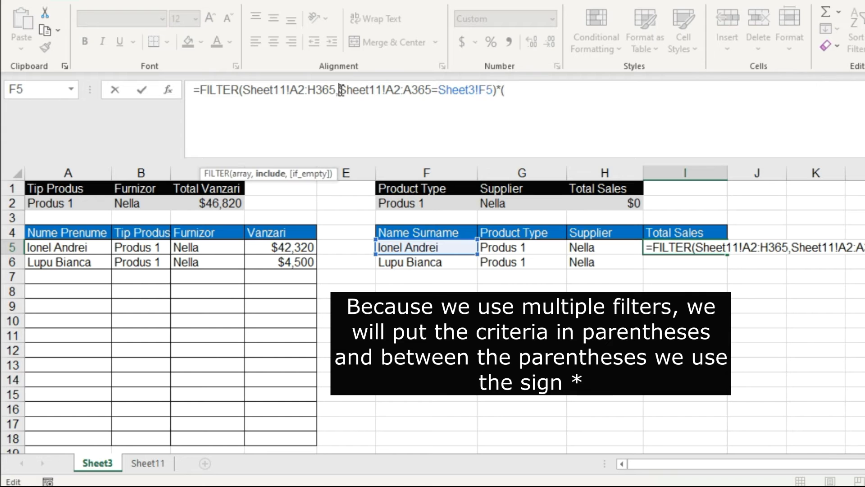
{"action": "type", "text": "("}
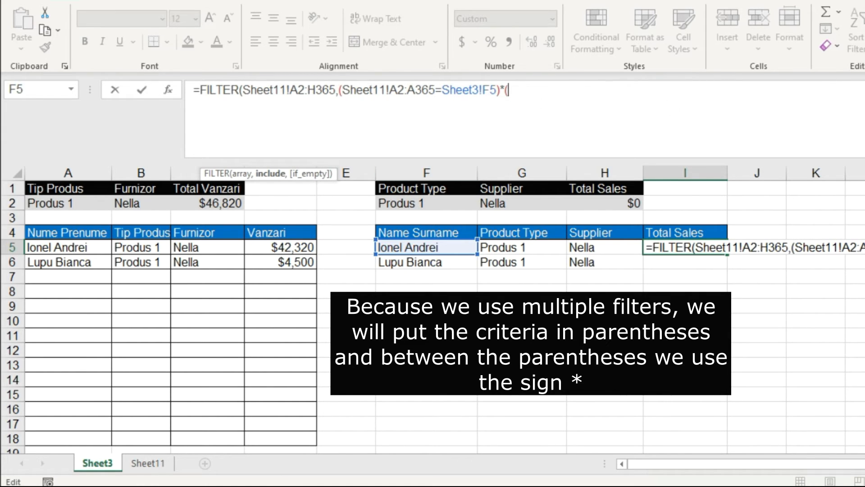
- Complete the product type criterion as Sheet11!B2:B365=Sheet3!G5, close its parenthesis and add a multiplication sign for another criterion
{"action": "left_click", "coordinate": [147, 464]}
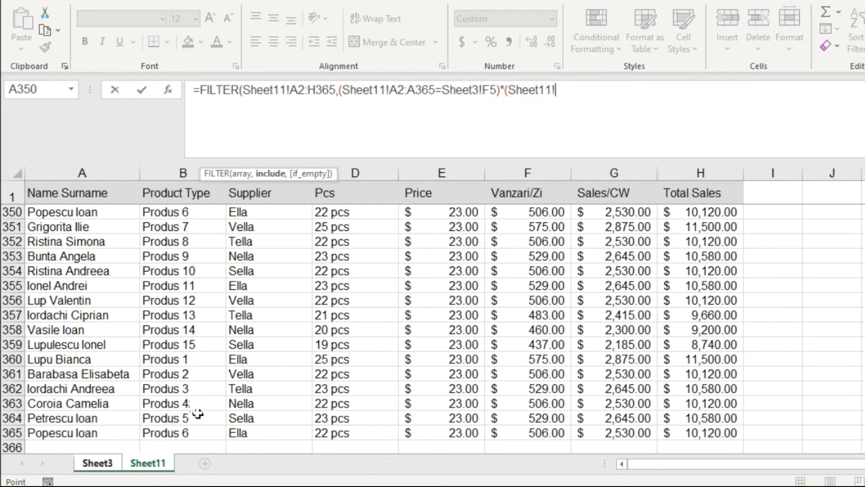
{"action": "left_click", "coordinate": [196, 433]}
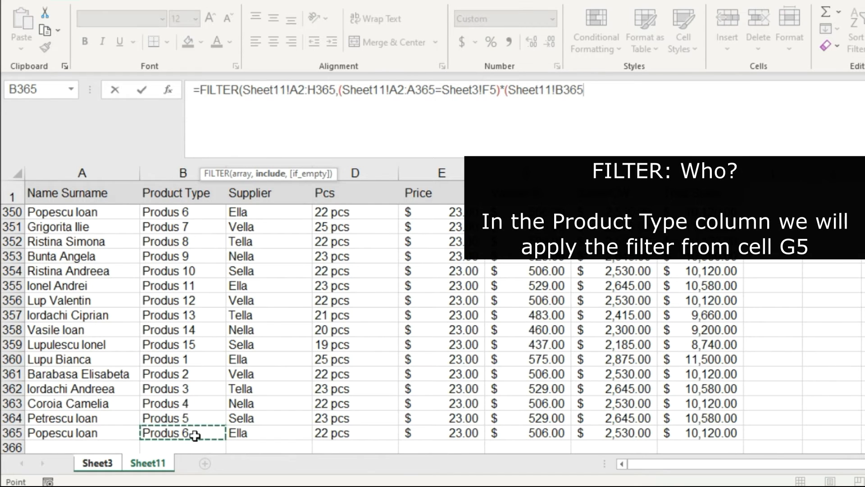
{"action": "key", "text": "ctrl+shift+Up"}
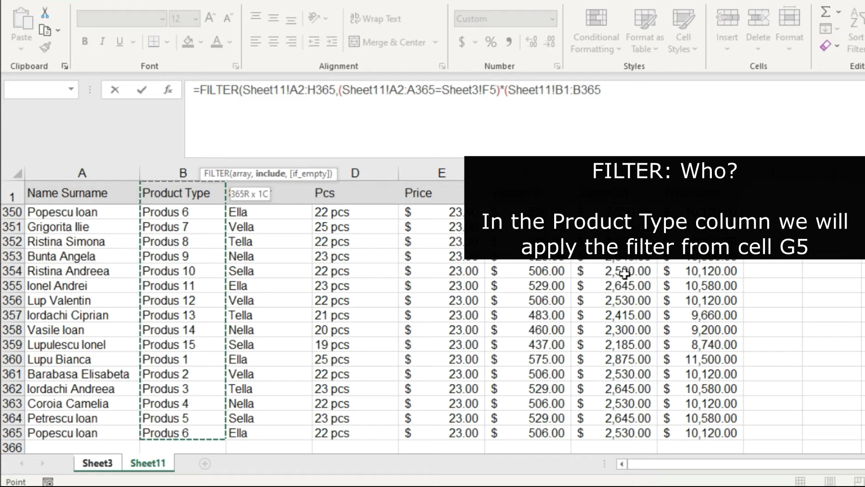
{"action": "left_click", "coordinate": [570, 88]}
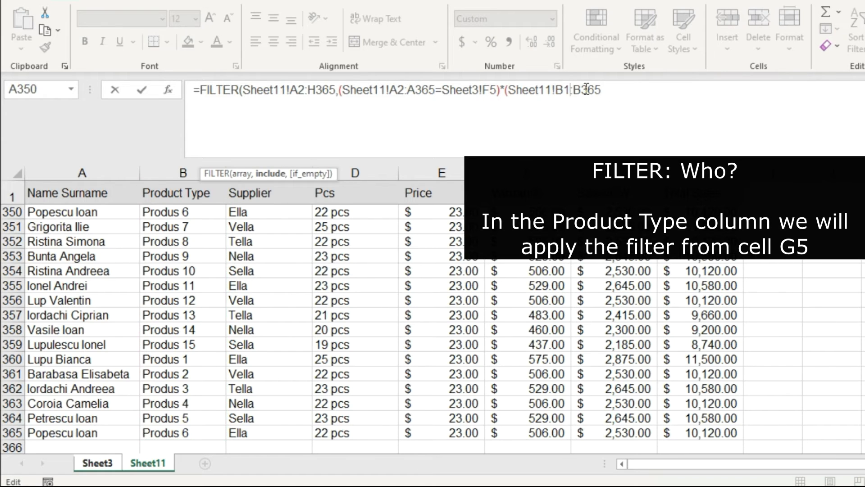
{"action": "key", "text": "BackSpace"}
{"action": "type", "text": "2"}
{"action": "type", "text": "="}
{"action": "left_click", "coordinate": [102, 464]}
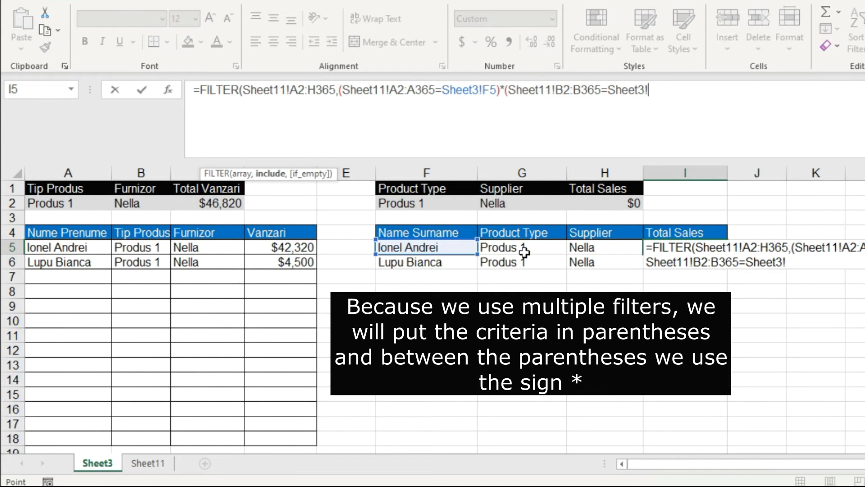
{"action": "left_click", "coordinate": [524, 252]}
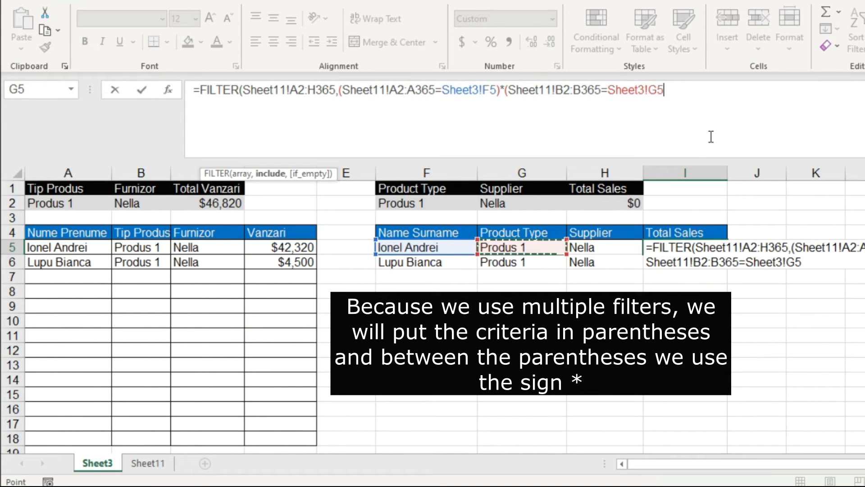
{"action": "type", "text": ")*"}
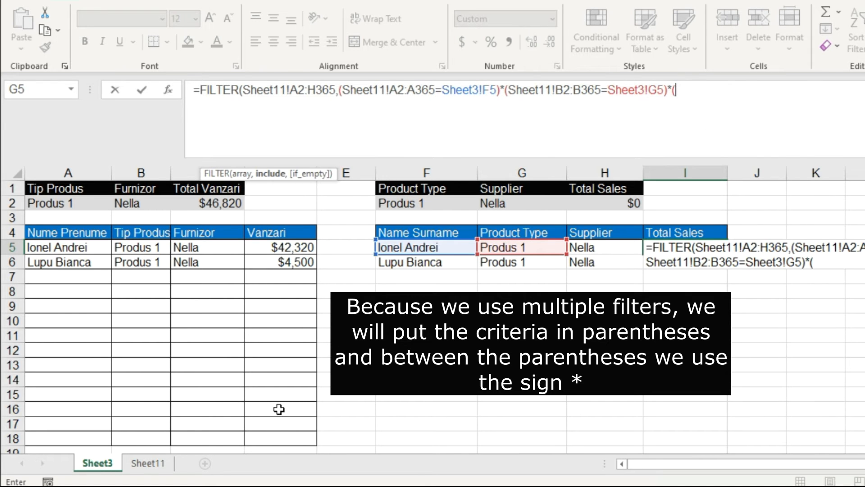
- Add the supplier criterion Sheet11!C2:C365=Sheet3!H5 in parentheses and enter the completed FILTER formula in I5
{"action": "left_click", "coordinate": [171, 463]}
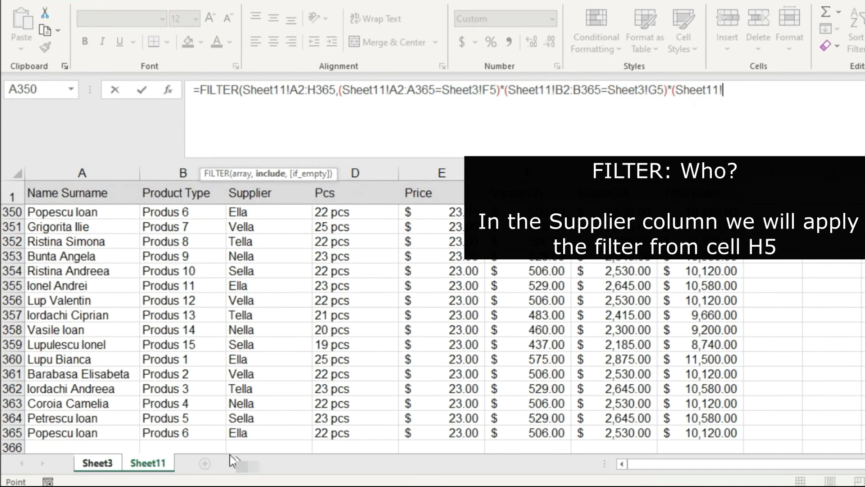
{"action": "left_click", "coordinate": [259, 433]}
{"action": "key", "text": "ctrl+shift+Up"}
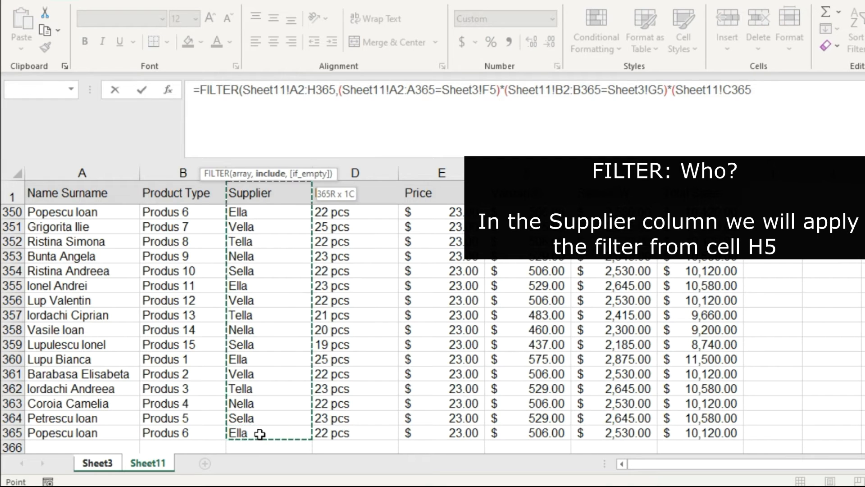
{"action": "left_click", "coordinate": [738, 92]}
{"action": "key", "text": "BackSpace"}
{"action": "type", "text": "2"}
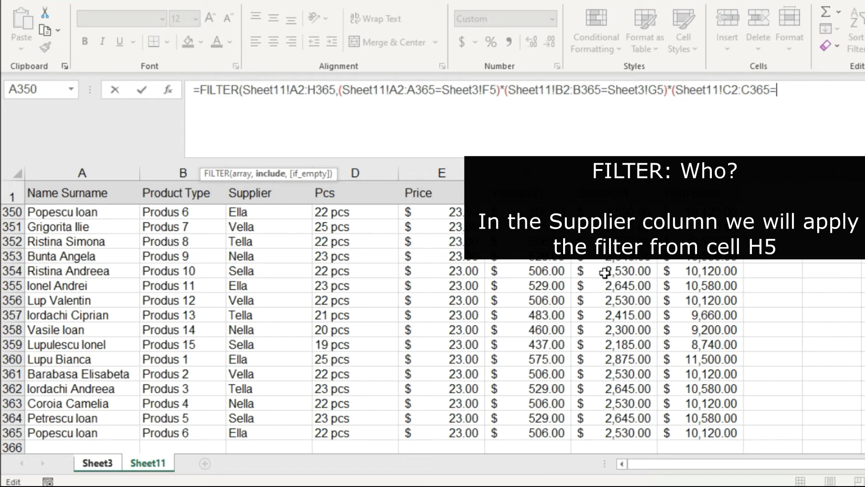
{"action": "left_click", "coordinate": [103, 466]}
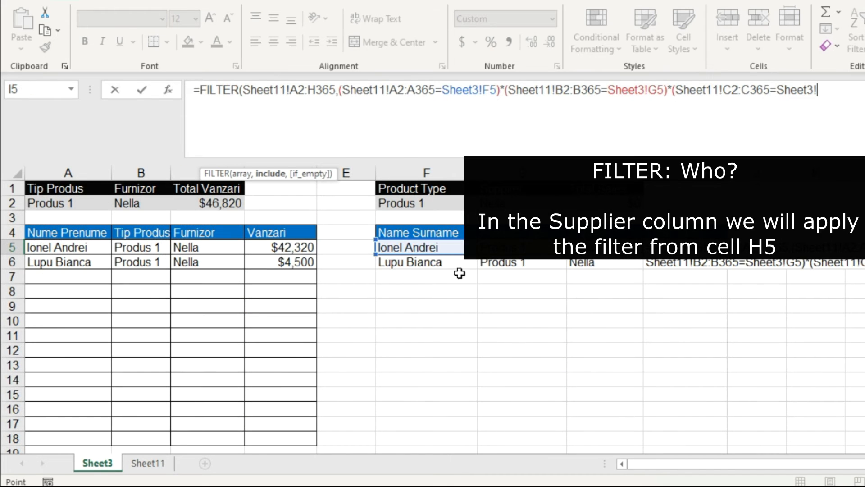
{"action": "left_click", "coordinate": [606, 246]}
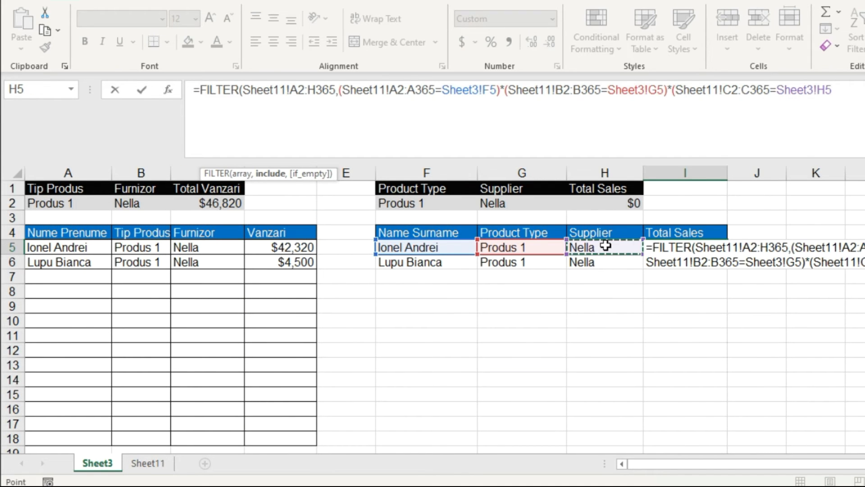
{"action": "type", "text": ")"}
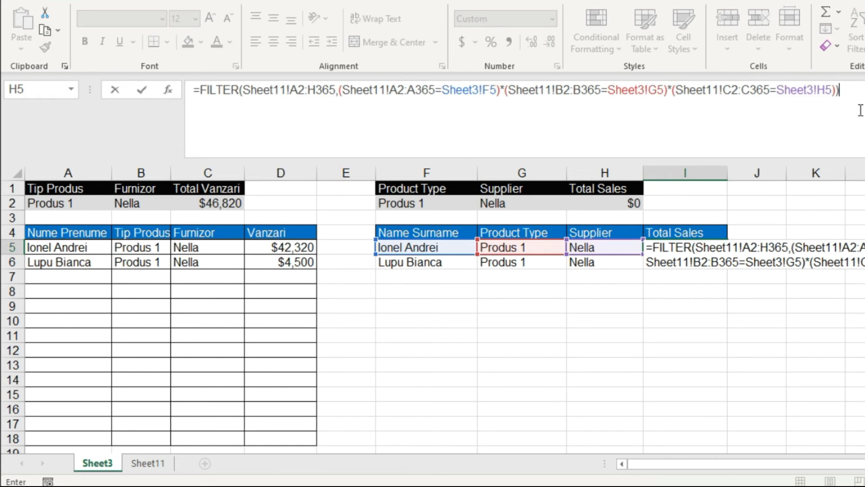
{"action": "key", "text": "Return"}
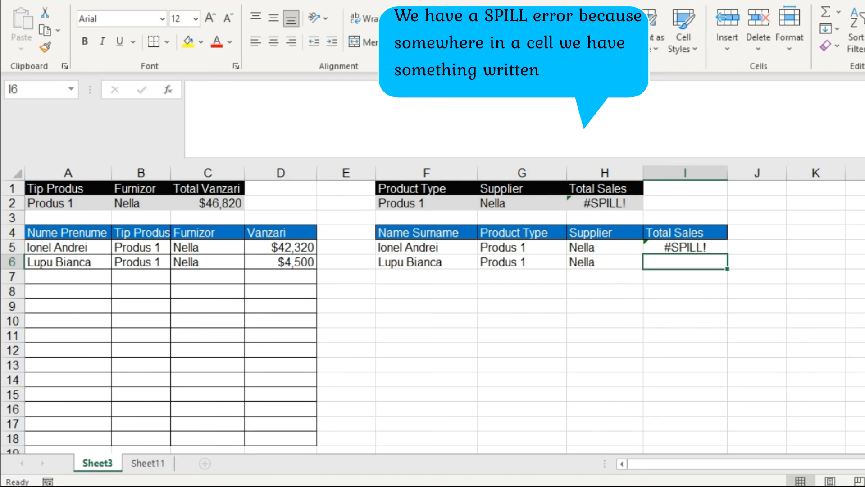
- Clear the cells blocking the I5 formula's spill range, from I6 down to row 89 across the neighbouring columns
{"action": "left_click", "coordinate": [697, 248]}
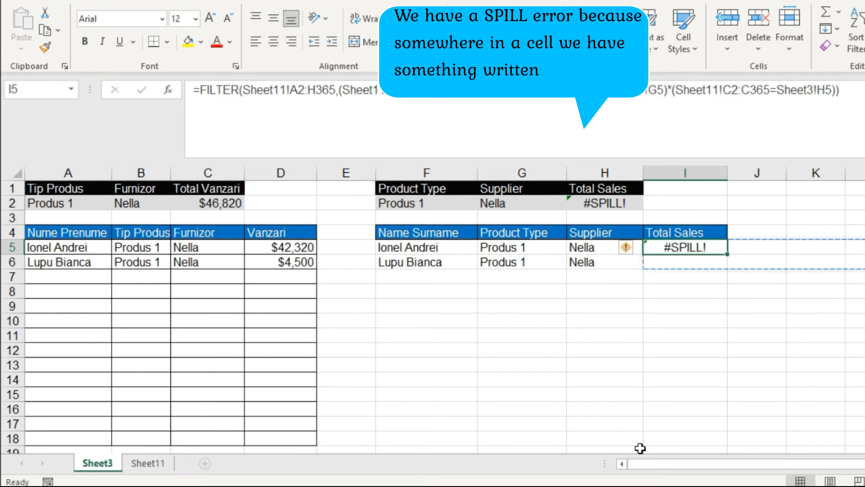
{"action": "left_click_drag", "start_coordinate": [637, 462], "coordinate": [834, 468]}
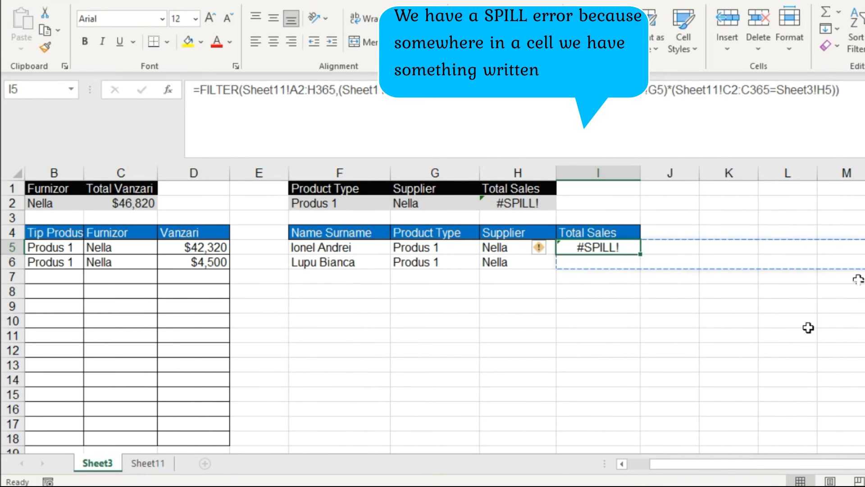
{"action": "left_click", "coordinate": [864, 247]}
{"action": "left_click", "coordinate": [864, 262]}
{"action": "left_click", "coordinate": [864, 292]}
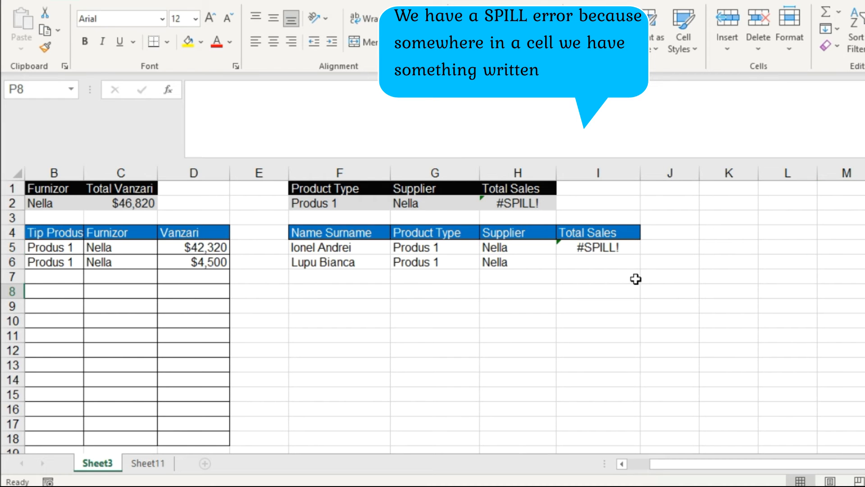
{"action": "left_click_drag", "start_coordinate": [620, 267], "coordinate": [864, 456]}
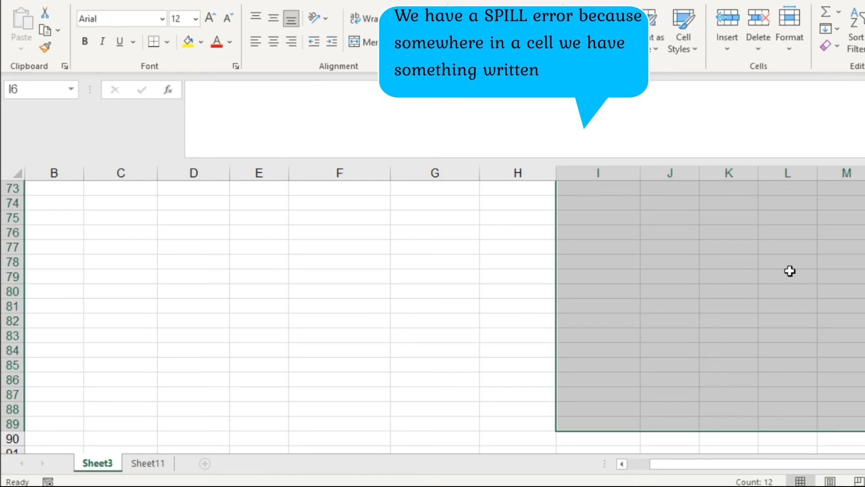
{"action": "right_click", "coordinate": [791, 273]}
{"action": "left_click", "coordinate": [830, 279]}
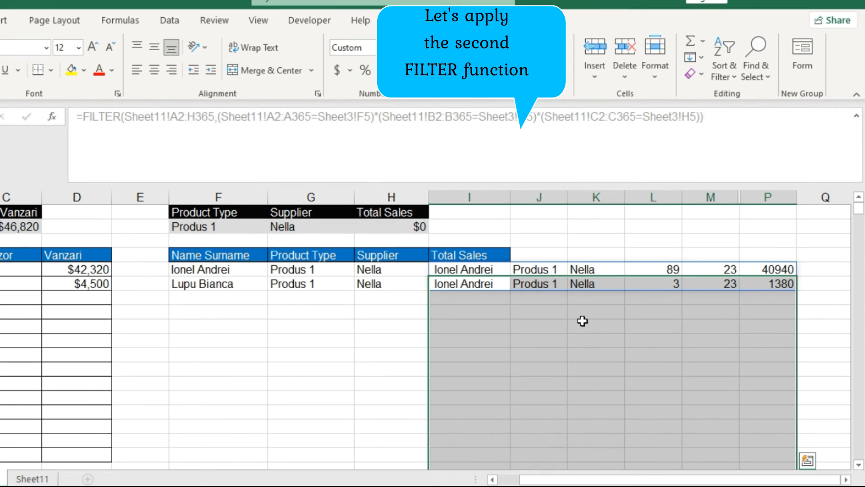
- Examine the names and sales amounts in the records spilled by the I5 formula
{"action": "left_click", "coordinate": [450, 311]}
{"action": "left_click", "coordinate": [473, 283]}
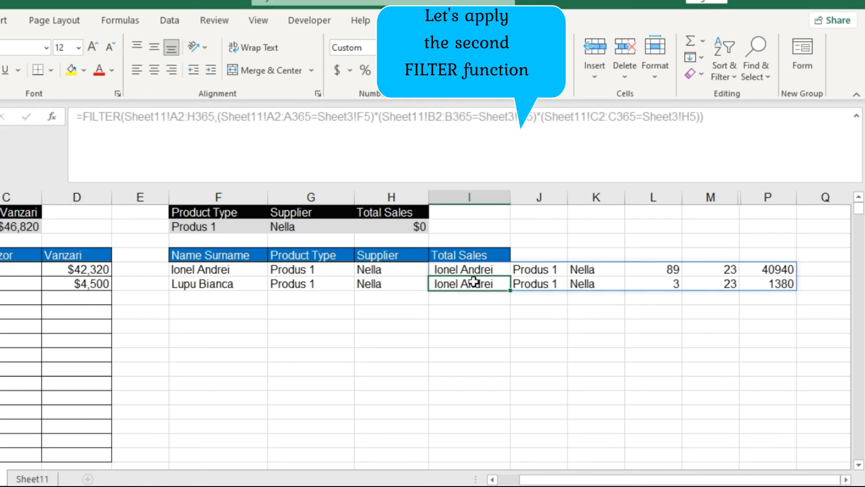
{"action": "left_click", "coordinate": [479, 271]}
{"action": "left_click", "coordinate": [481, 288]}
{"action": "left_click", "coordinate": [481, 272]}
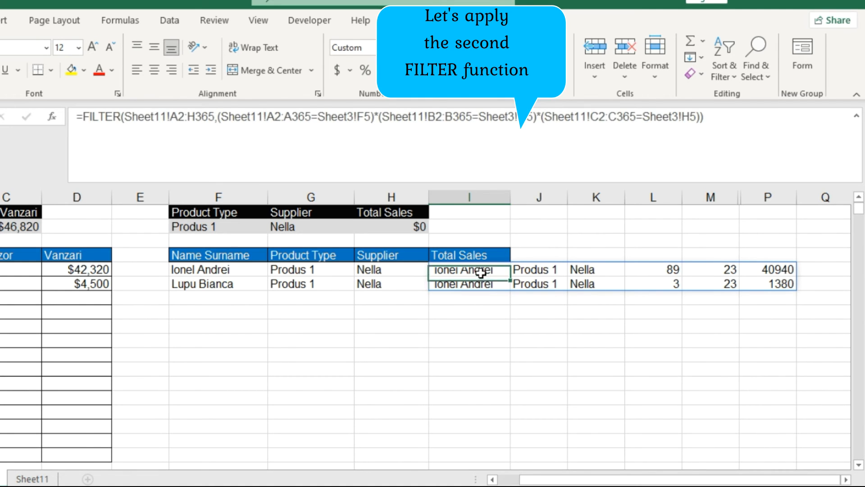
{"action": "left_click", "coordinate": [775, 268]}
{"action": "left_click", "coordinate": [778, 282]}
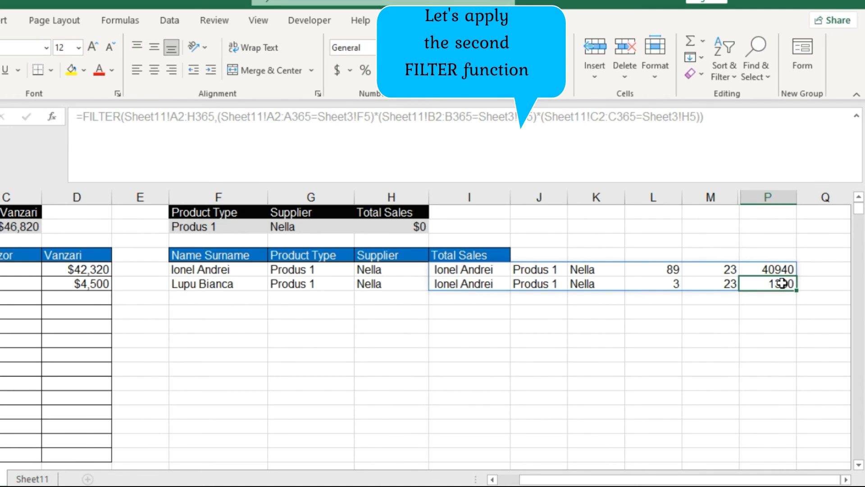
- Wrap the I5 formula in an outer FILTER with the column array {0,0,0,0,0,0,0,1} to keep only Total Sales
{"action": "left_click", "coordinate": [493, 270]}
{"action": "left_click", "coordinate": [85, 119]}
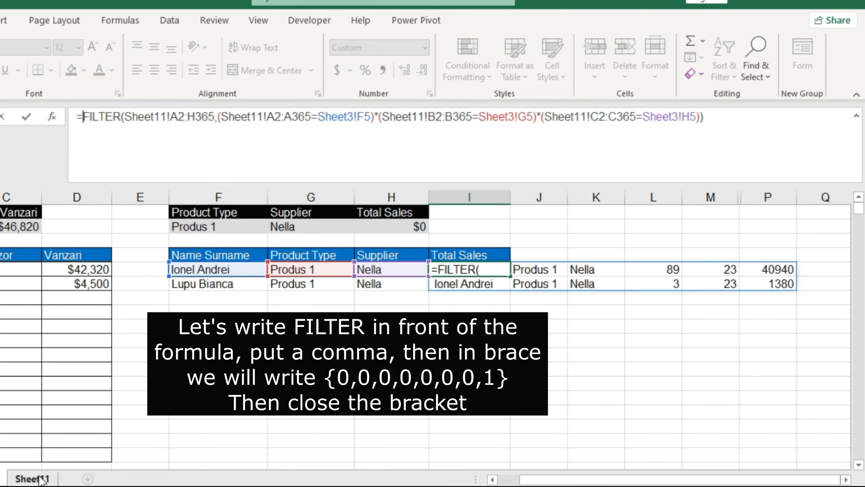
{"action": "type", "text": "filt"}
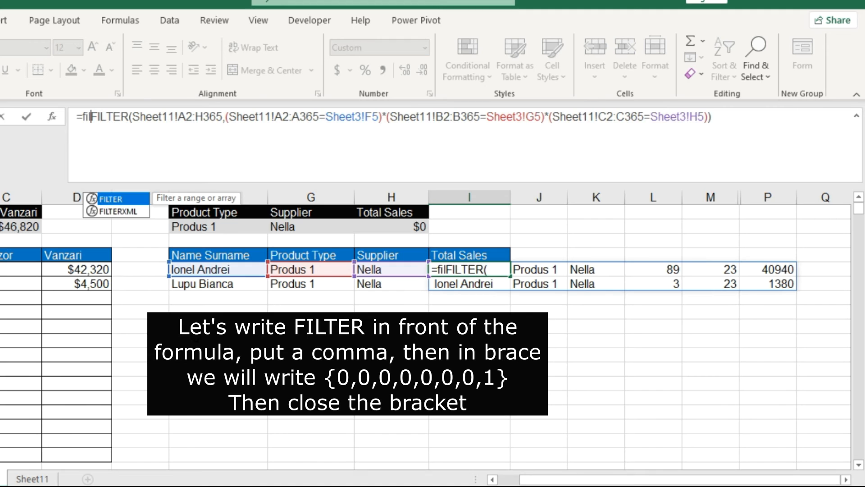
{"action": "double_click", "coordinate": [125, 200]}
{"action": "left_click", "coordinate": [781, 116]}
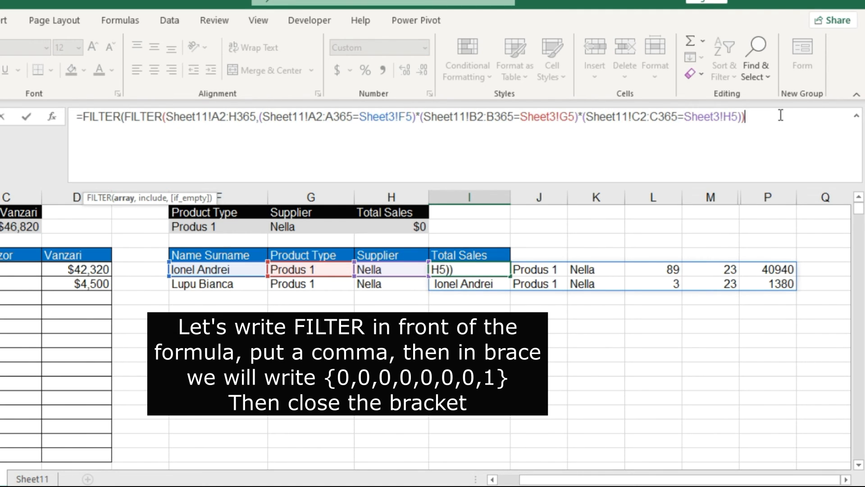
{"action": "type", "text": ",{0,"}
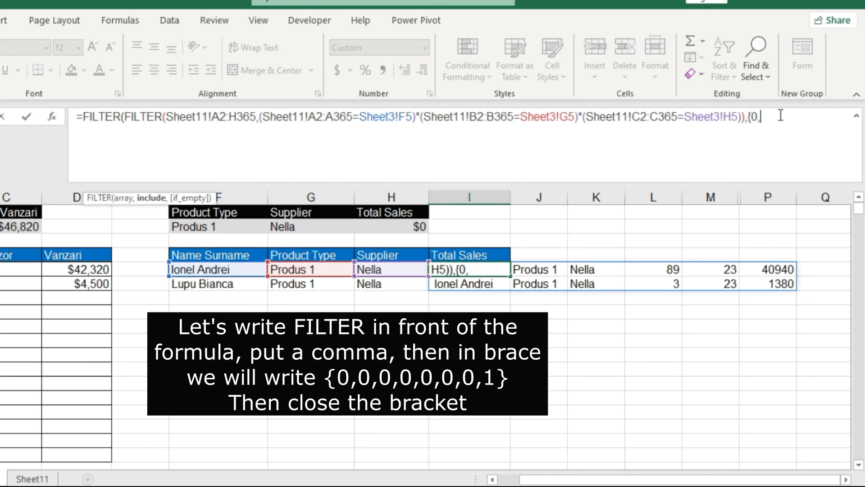
{"action": "type", "text": "0,0,0,0,0,0,1"}
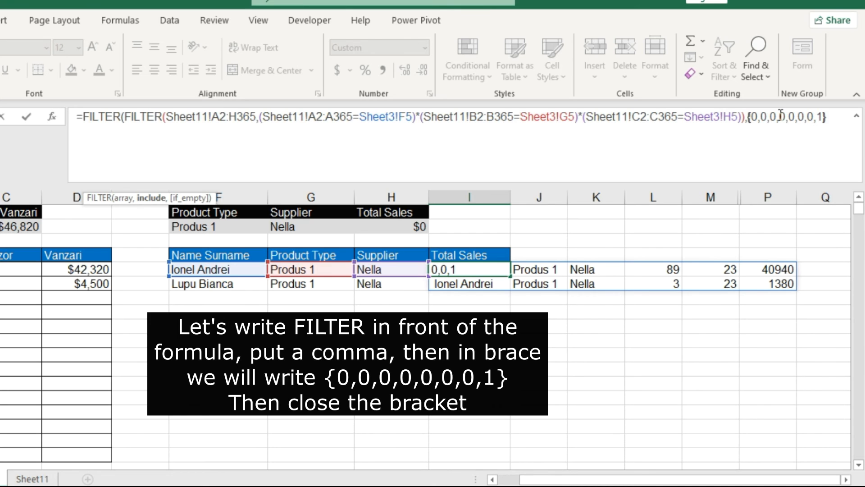
{"action": "key", "text": "Return"}
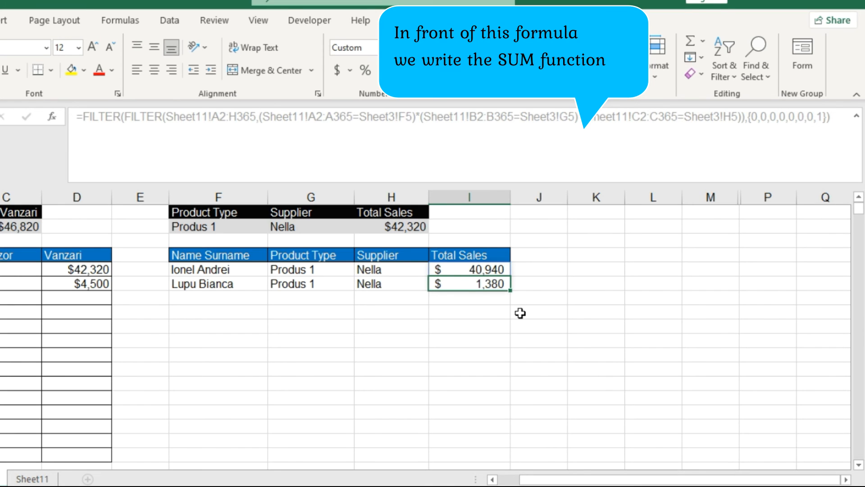
- Wrap the nested FILTER formula in I5 in a SUM function to total the matching sales
{"action": "left_click", "coordinate": [486, 269]}
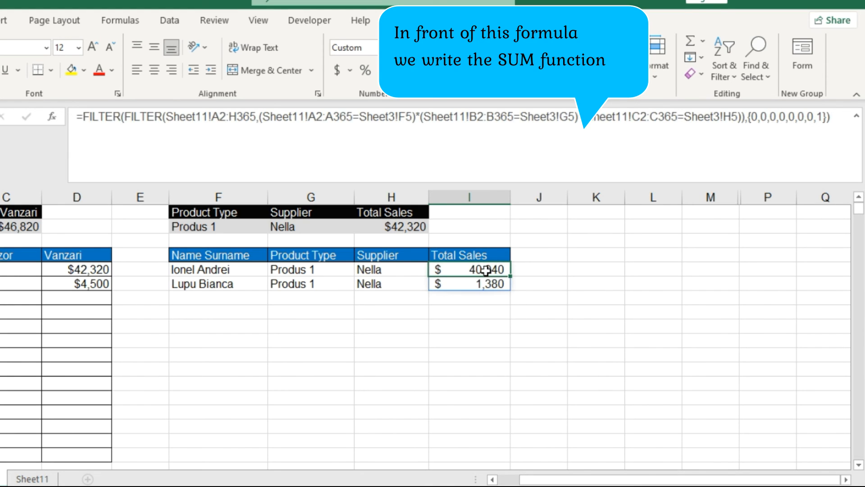
{"action": "left_click", "coordinate": [80, 127]}
{"action": "type", "text": "sum"}
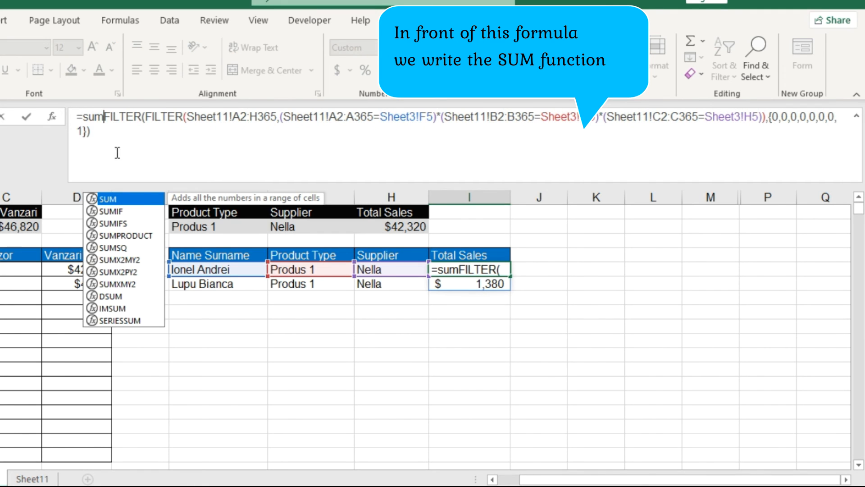
{"action": "double_click", "coordinate": [110, 201]}
{"action": "left_click", "coordinate": [228, 155]}
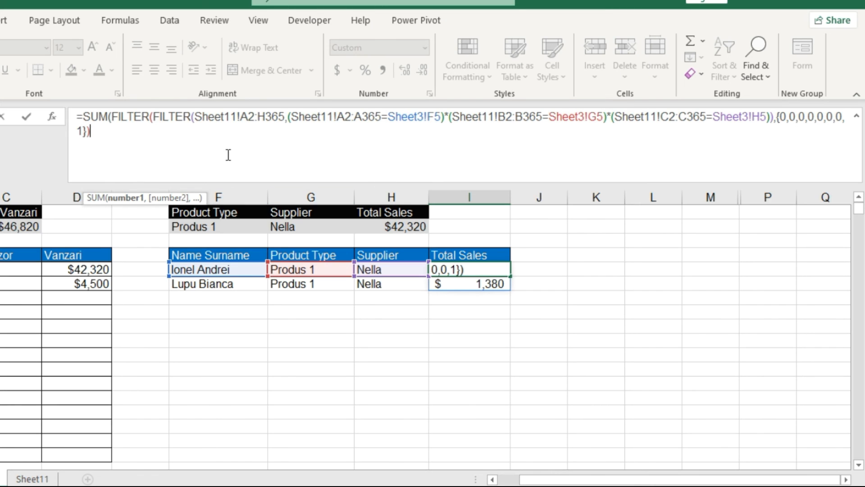
{"action": "type", "text": ")"}
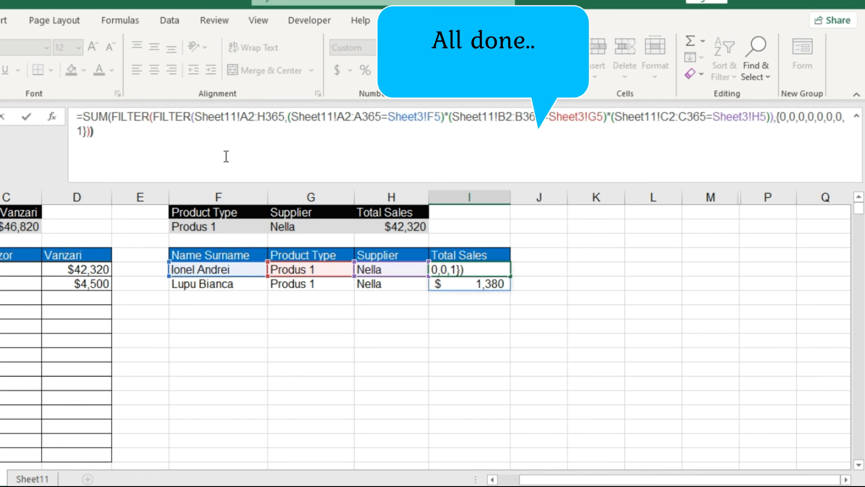
{"action": "key", "text": "Return"}
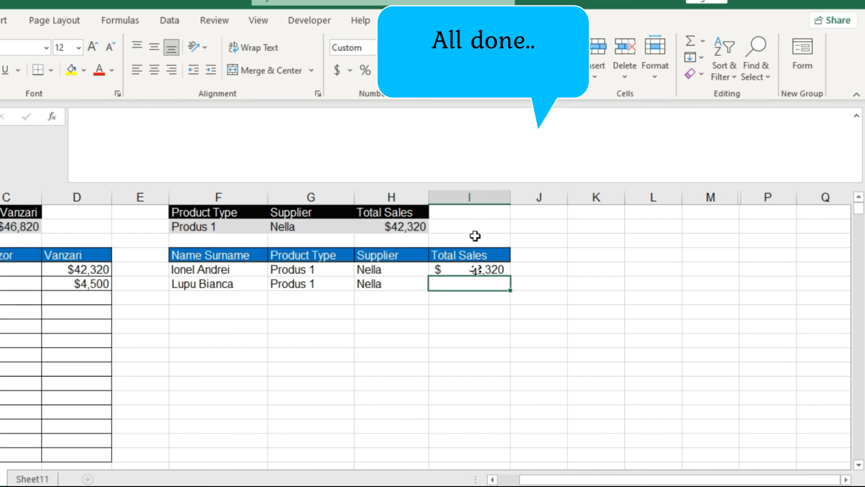
- Fill the Total Sales formula from I5 down to I15 and check the copied cells
{"action": "left_click", "coordinate": [476, 269]}
{"action": "left_click_drag", "start_coordinate": [512, 276], "coordinate": [522, 408]}
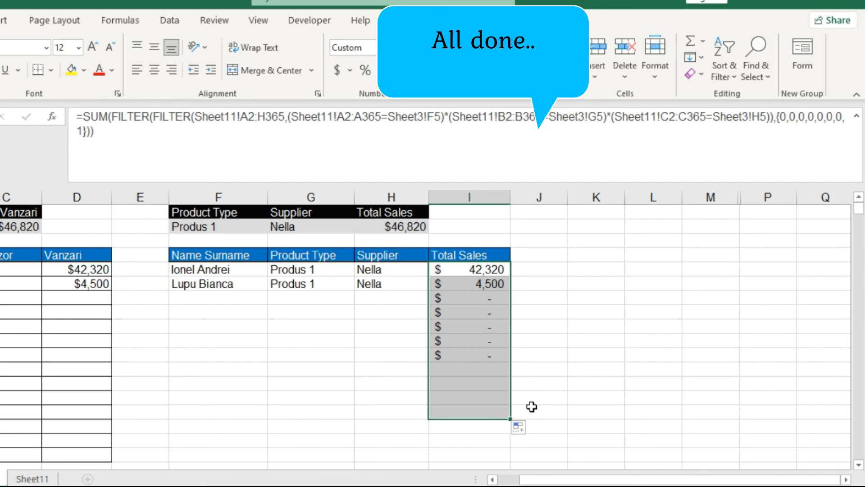
{"action": "left_click", "coordinate": [487, 299]}
{"action": "left_click", "coordinate": [486, 326]}
{"action": "left_click", "coordinate": [482, 361]}
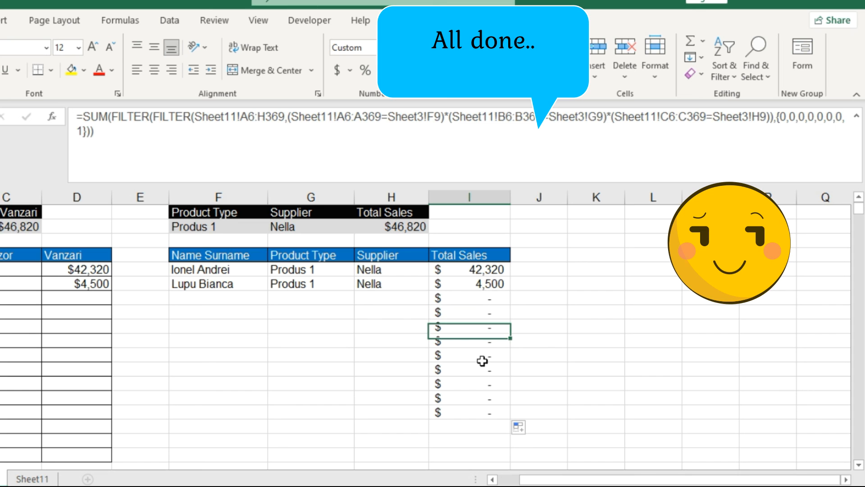
- Check the formulas copied down the Total Sales column and compare the nested FILTER formula in I5 with the SUMIFS formula in J5
{"action": "left_click", "coordinate": [486, 383]}
{"action": "left_click", "coordinate": [493, 286]}
{"action": "left_click", "coordinate": [492, 299]}
{"action": "left_click", "coordinate": [481, 312]}
{"action": "left_click", "coordinate": [491, 407]}
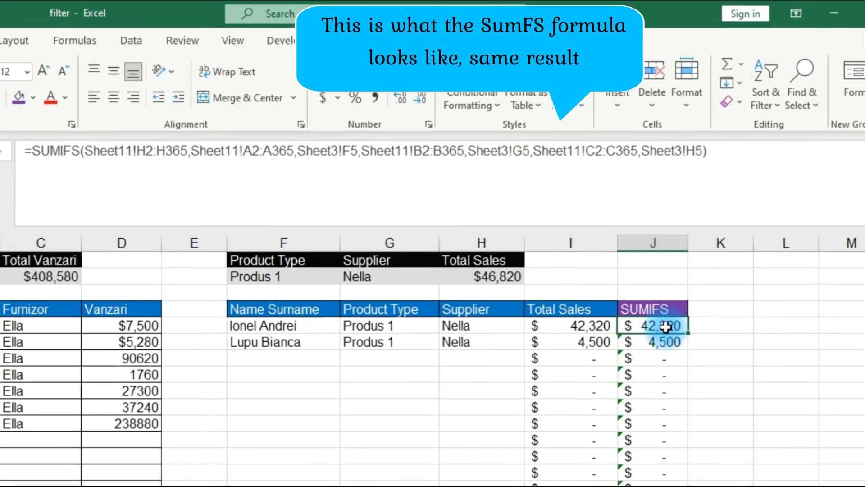
{"action": "left_click", "coordinate": [588, 336]}
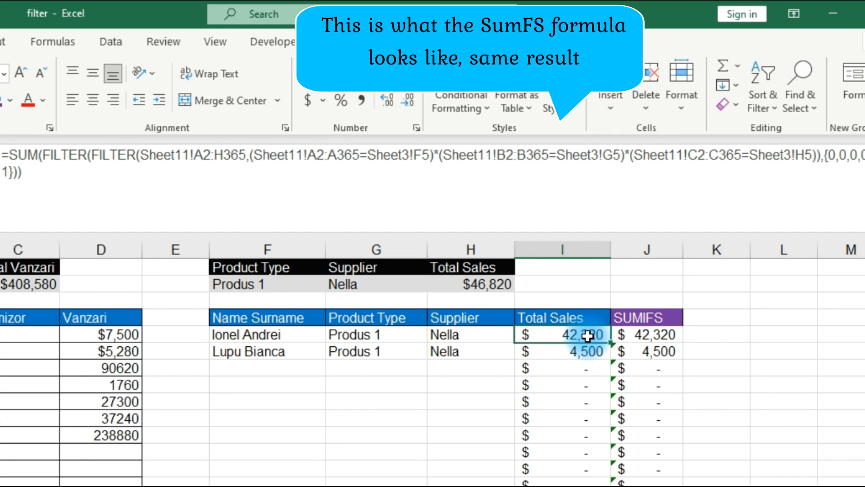
{"action": "left_click", "coordinate": [663, 335]}
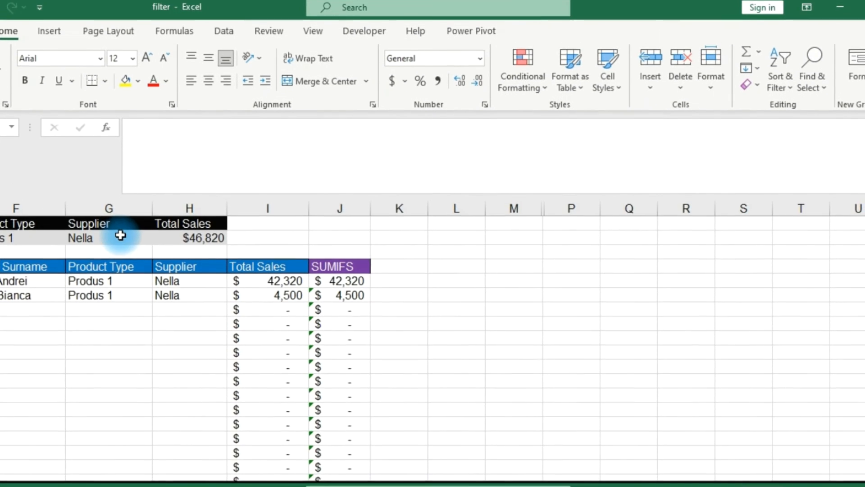
- Set the supplier criterion in G2 to Ella to test the record list and both sales columns
{"action": "left_click", "coordinate": [155, 241]}
{"action": "left_click", "coordinate": [160, 242]}
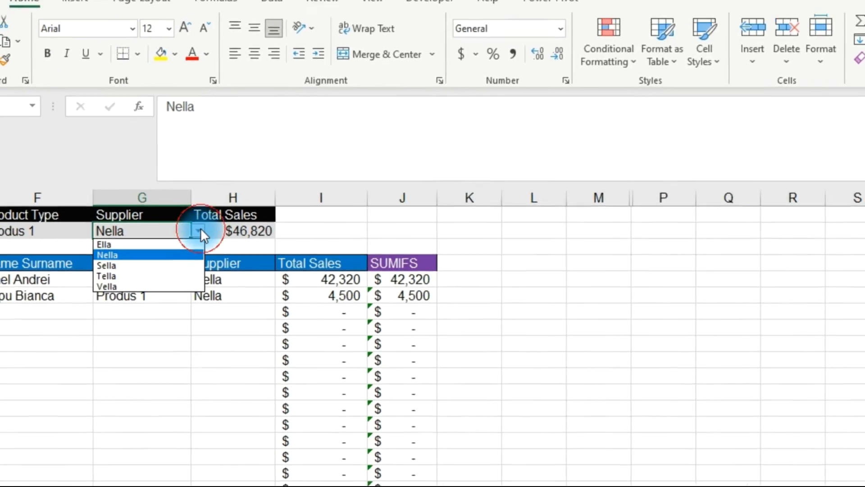
{"action": "left_click", "coordinate": [180, 244]}
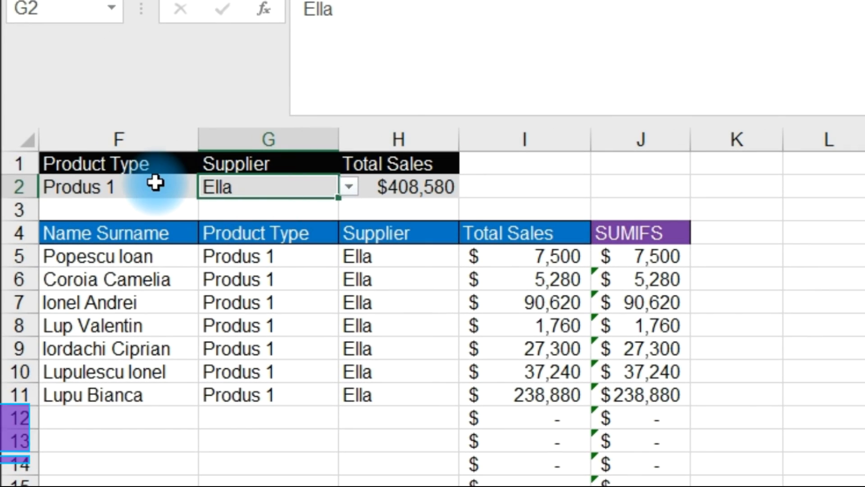
- Set the product type criterion in F2 to Produs 2 and the supplier in G2 to Nella
{"action": "left_click", "coordinate": [155, 183]}
{"action": "left_click", "coordinate": [209, 186]}
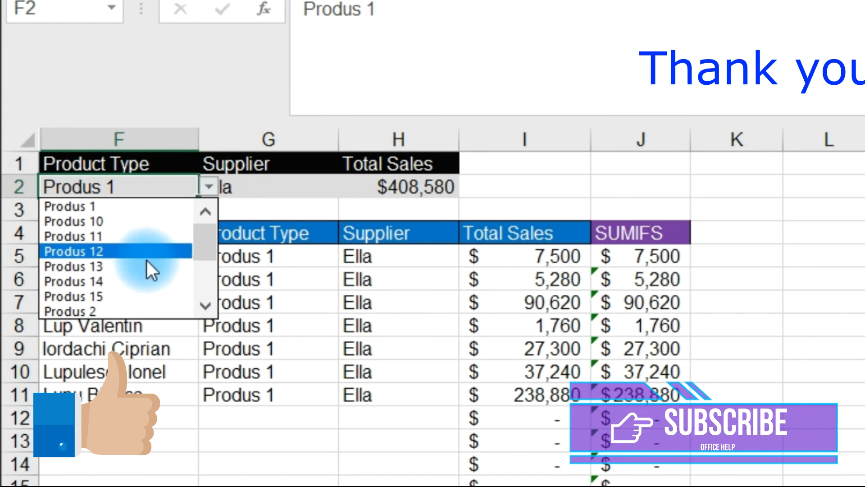
{"action": "left_click", "coordinate": [139, 312]}
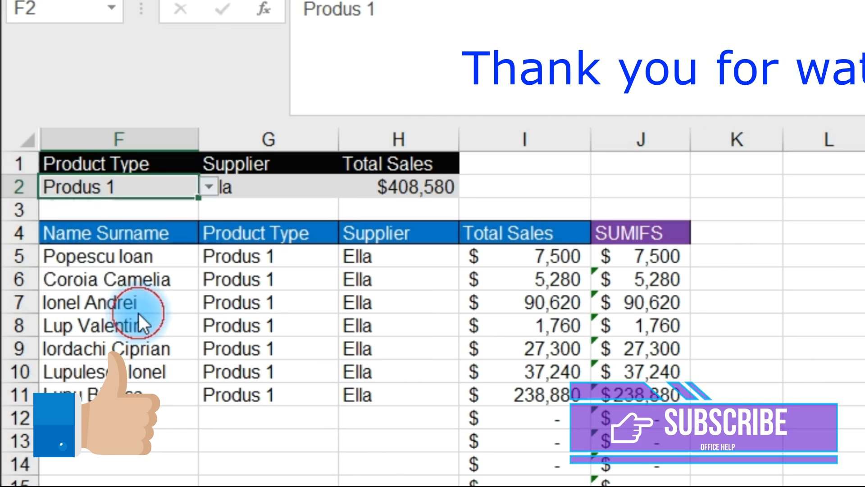
{"action": "left_click", "coordinate": [308, 188]}
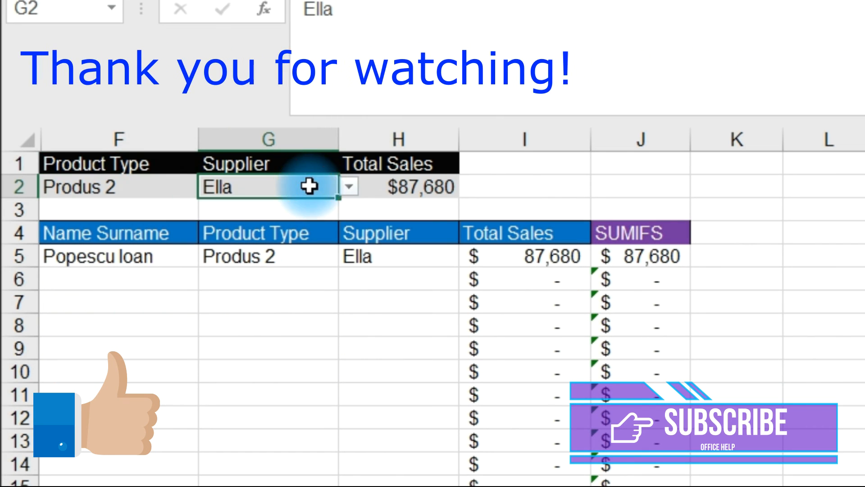
{"action": "left_click", "coordinate": [349, 186]}
{"action": "left_click", "coordinate": [318, 216]}
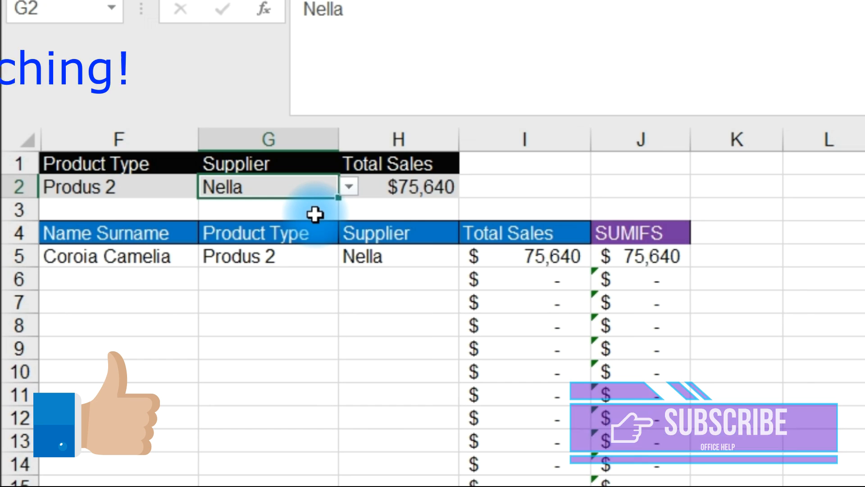